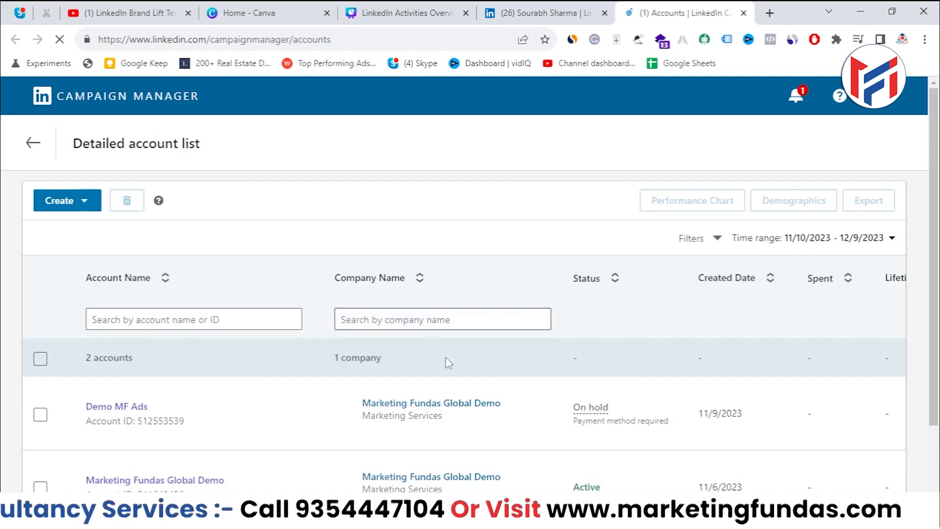
Open the Marketing Fundas Global Demo ad account and go to its tests page
scroll(281, 392, down, 2)
click(157, 399)
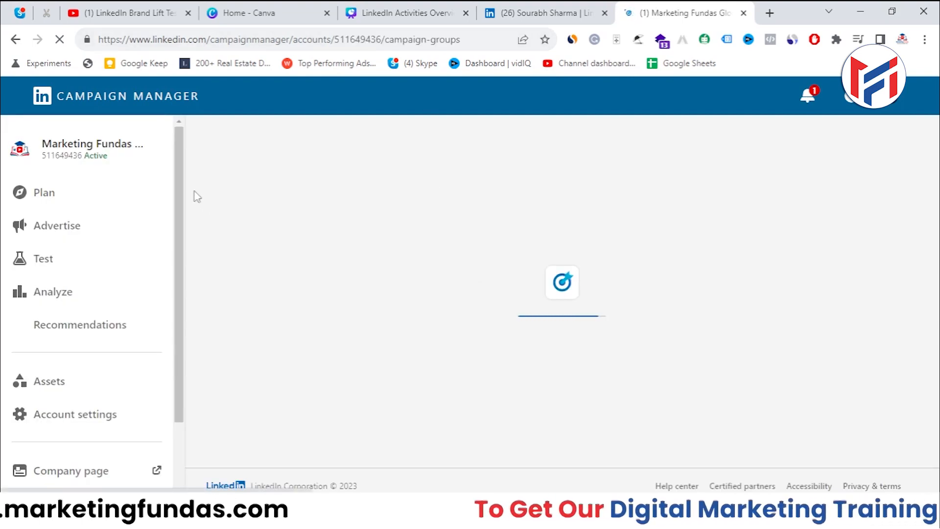
drag(179, 191, 177, 204)
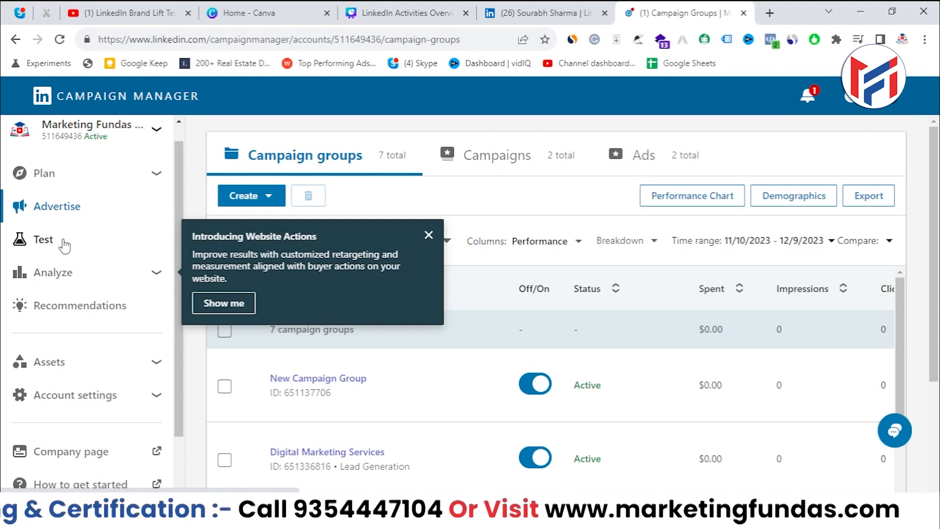
click(64, 244)
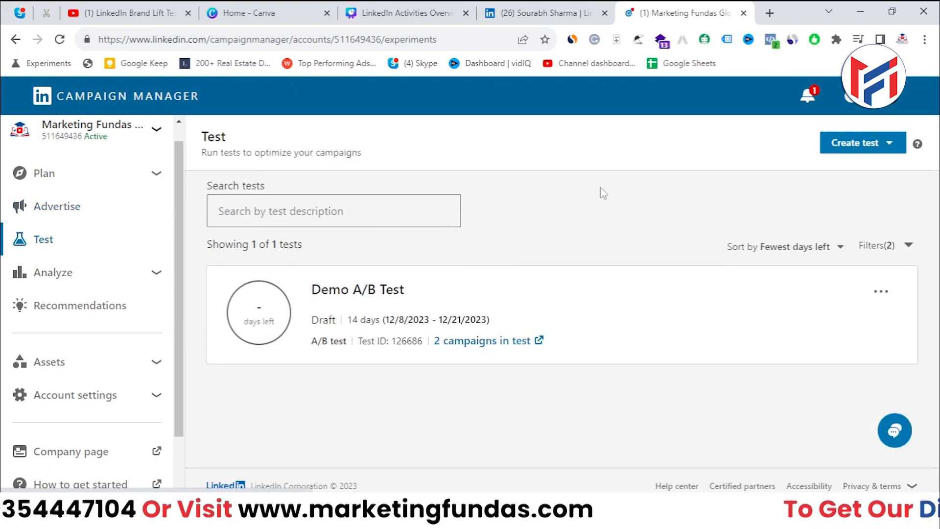
Start creating a new Brand Lift test
click(877, 148)
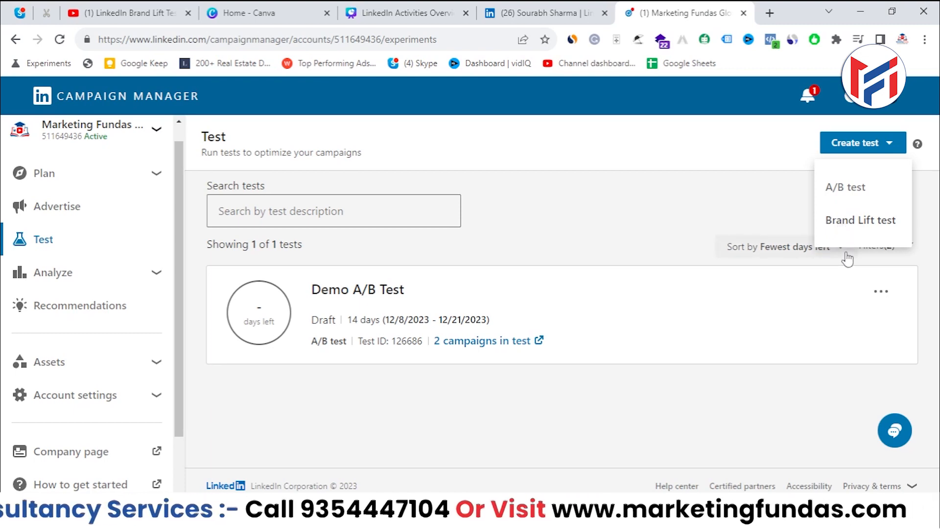
click(849, 228)
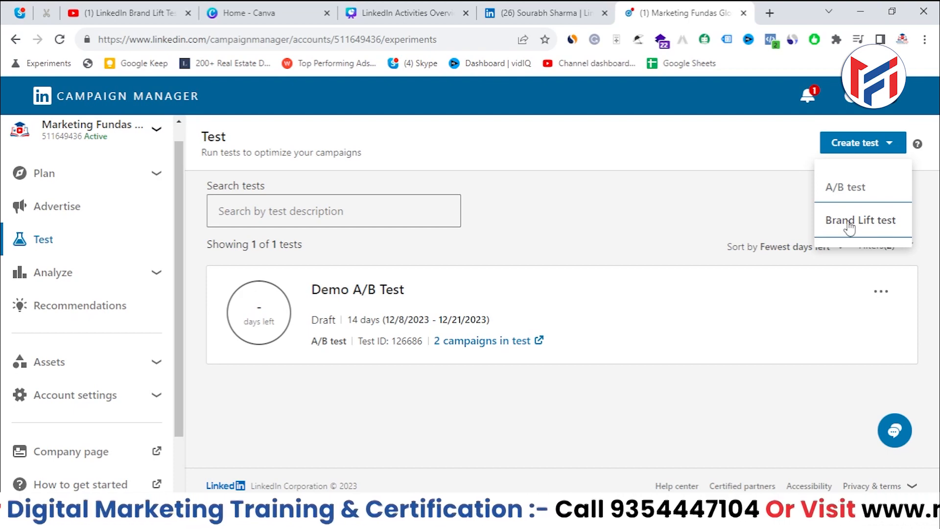
click(850, 223)
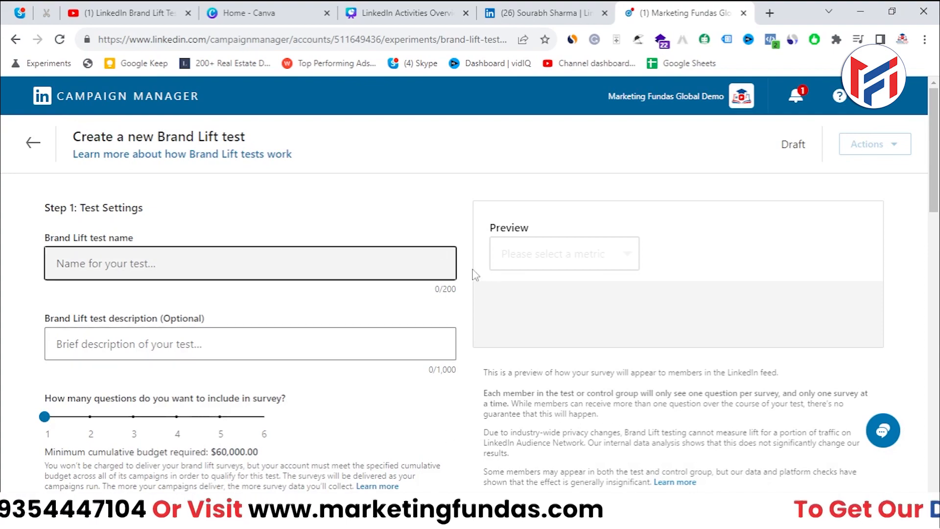
drag(937, 189, 441, 303)
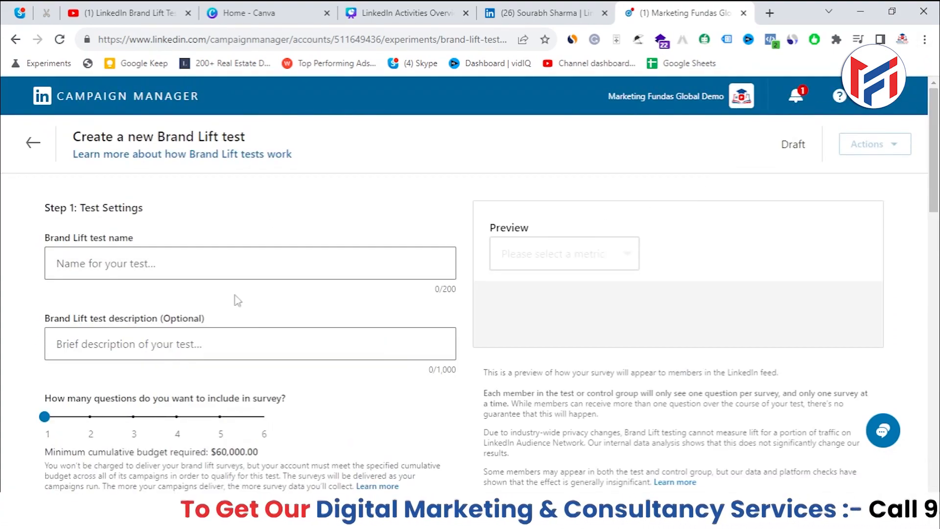
Name the Brand Lift test "MF Global Test"
click(235, 263)
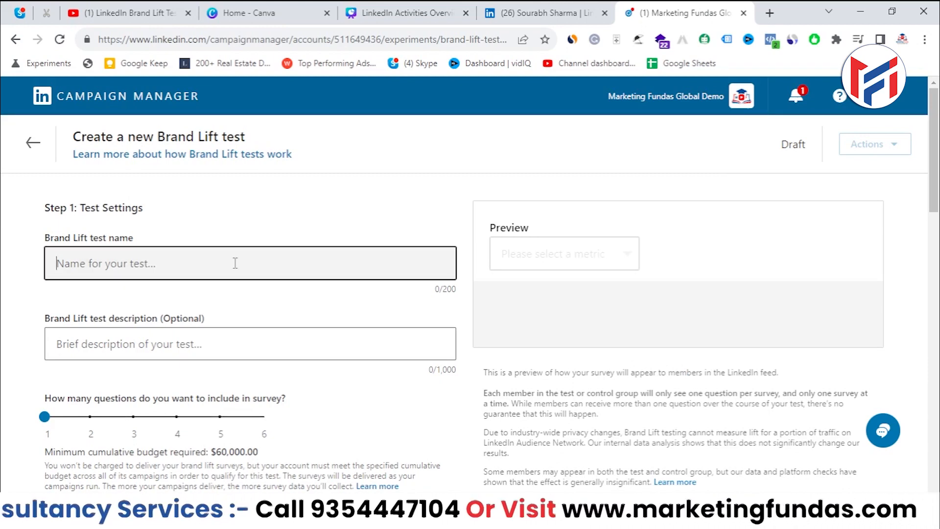
text(MF )
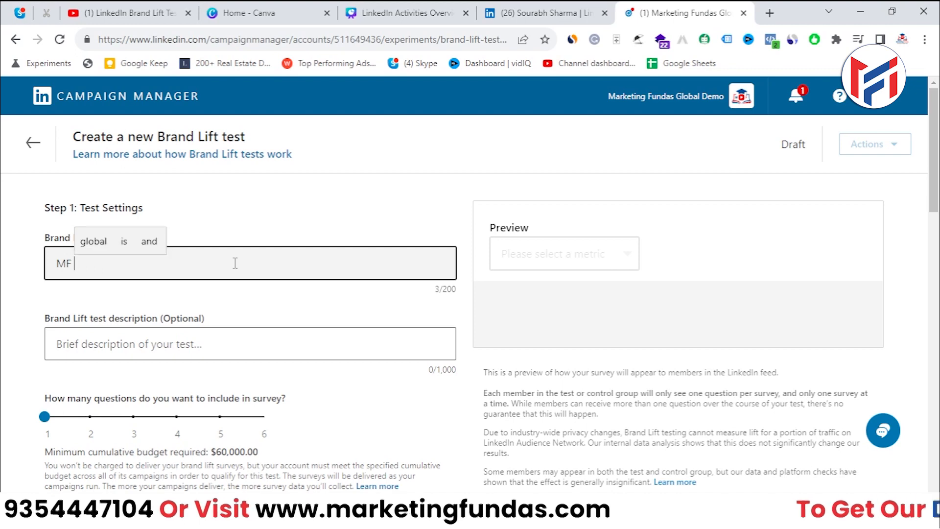
text(Global )
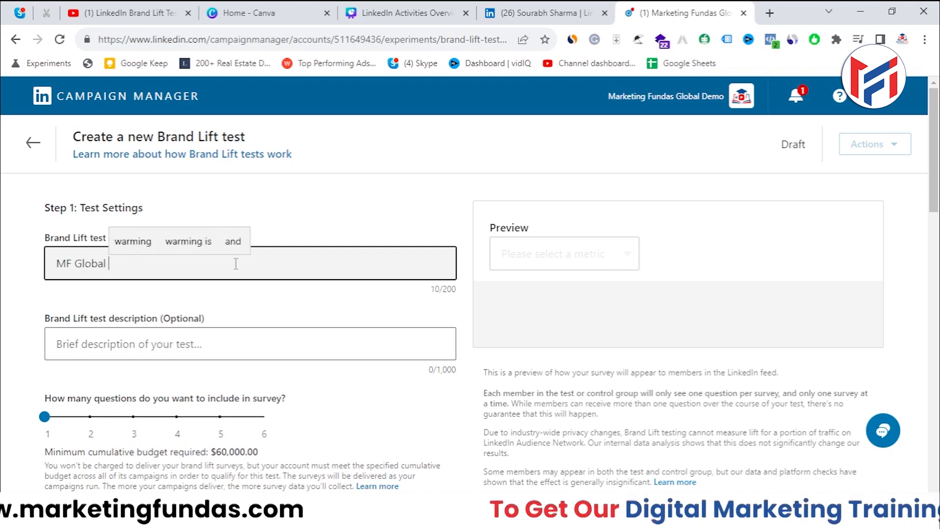
text(Test)
key(Tab)
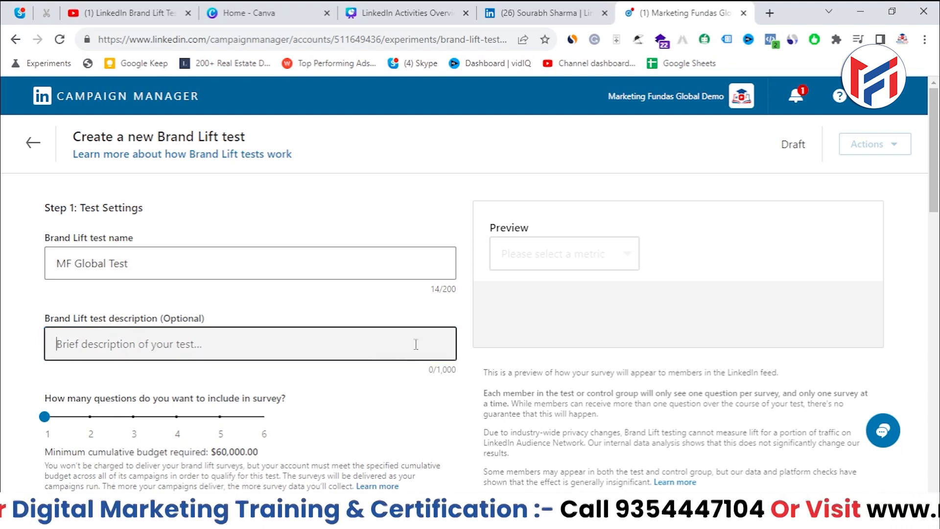
Describe the test as "I am going to test about our brand that how familiar our customer is with our brand."
drag(436, 369, 458, 368)
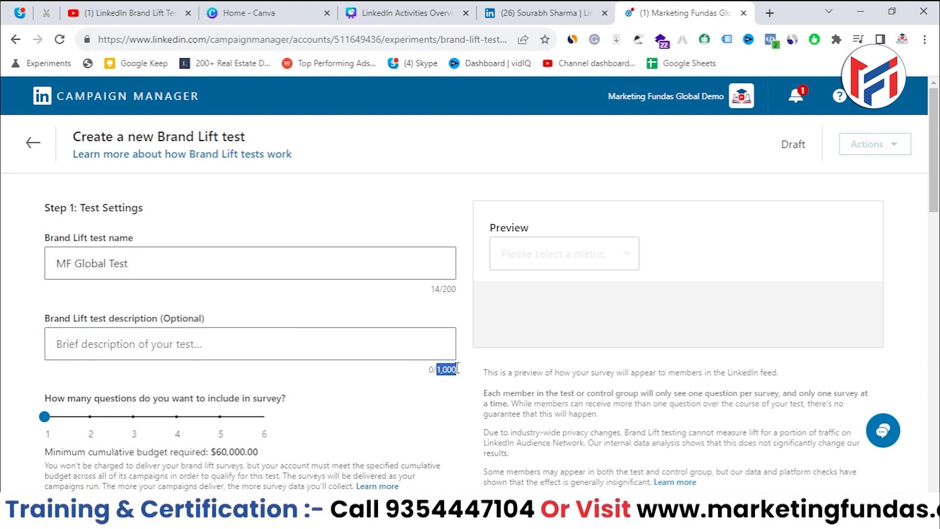
click(389, 359)
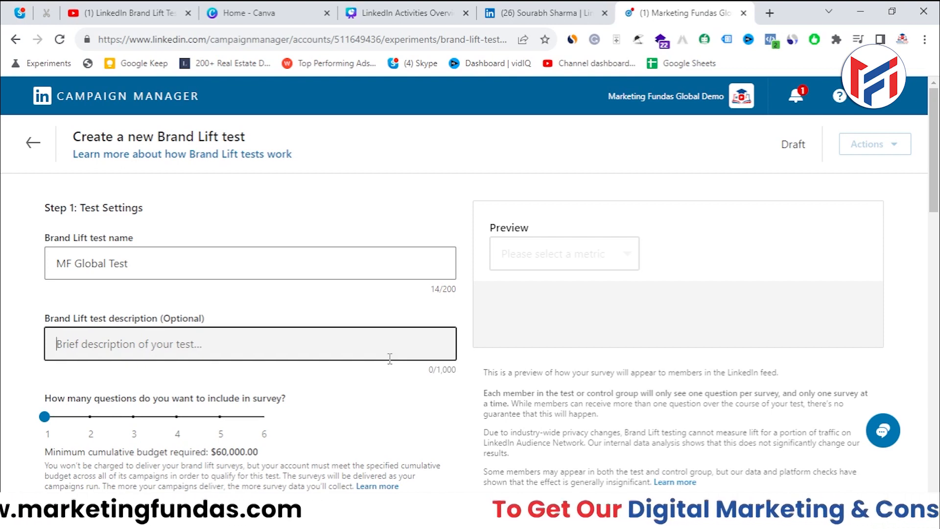
text(I w)
key(BackSpace)
text(am )
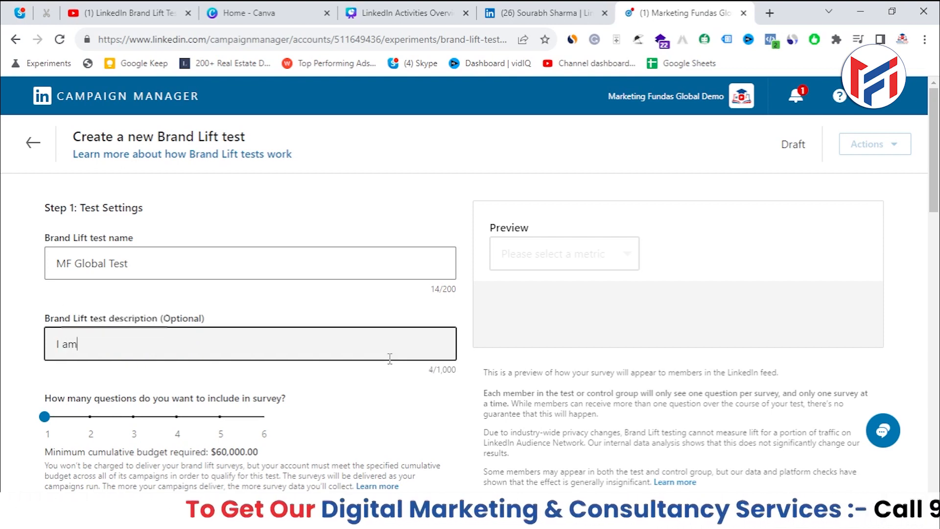
text(goi)
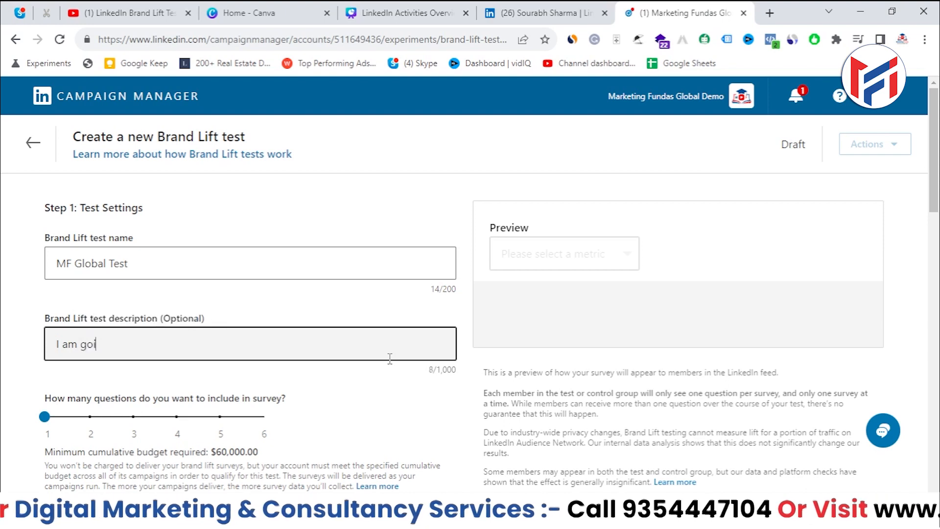
text(ng to t)
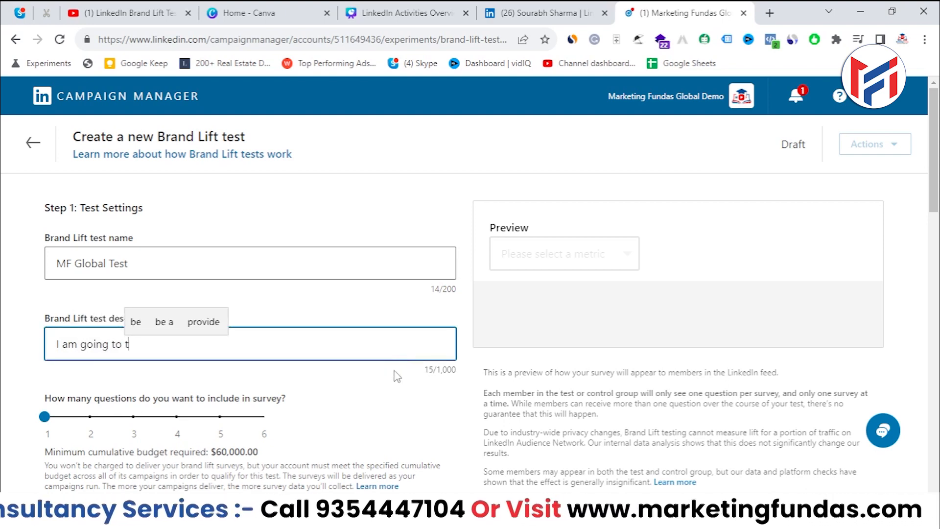
text(est about )
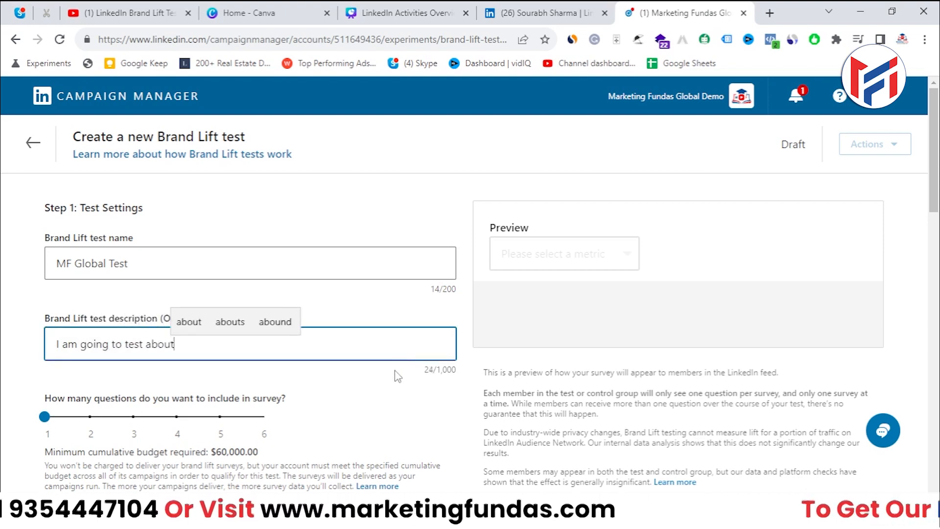
text(our )
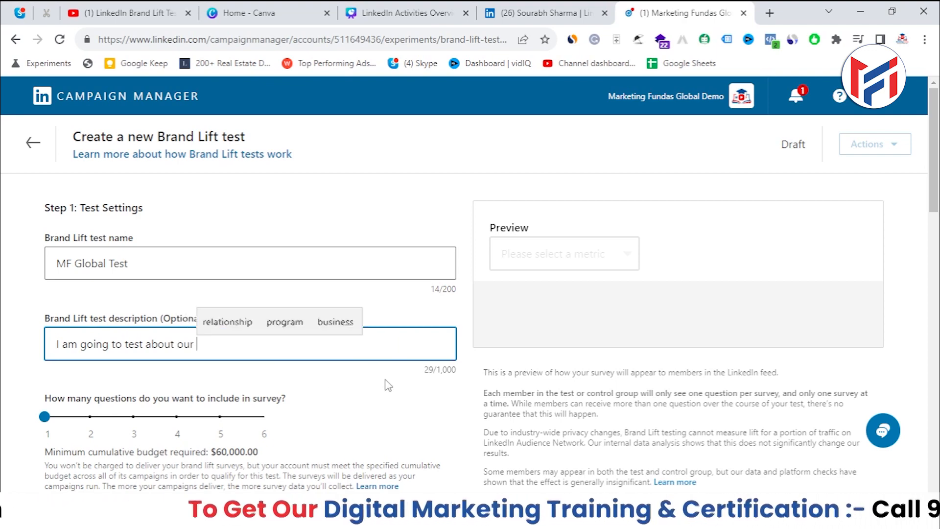
text(brand that )
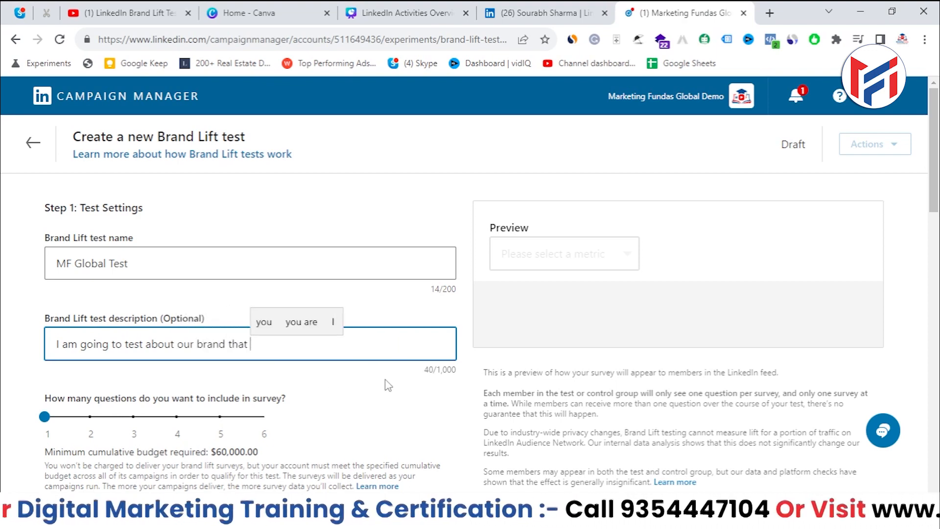
text(how fal)
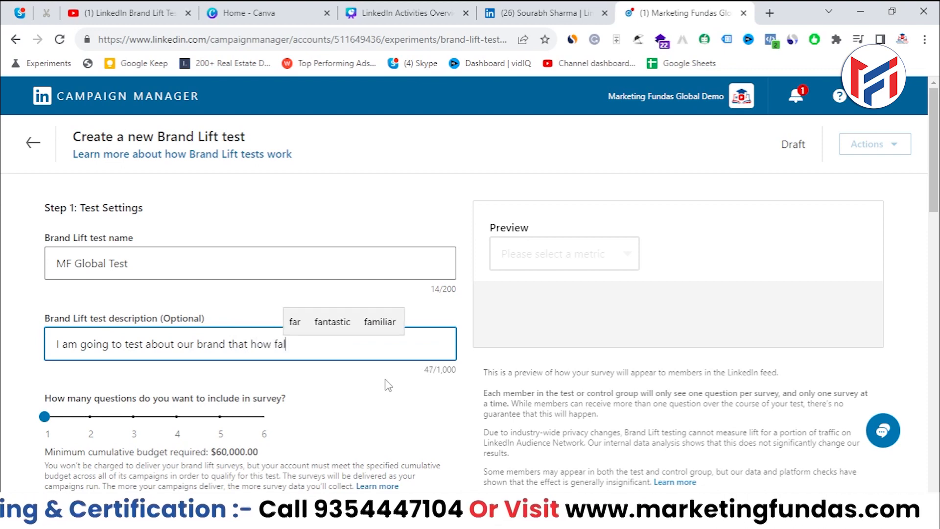
key(BackSpace)
text(mili)
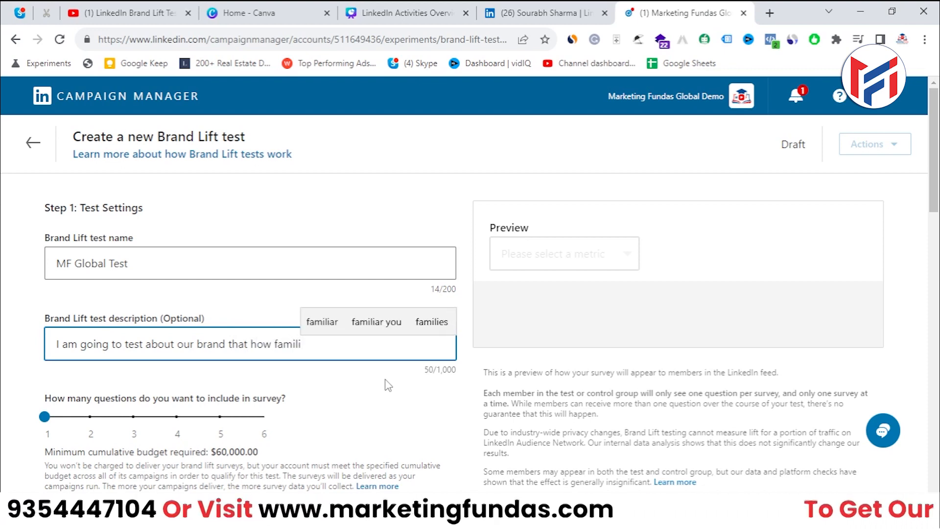
text(ar ou)
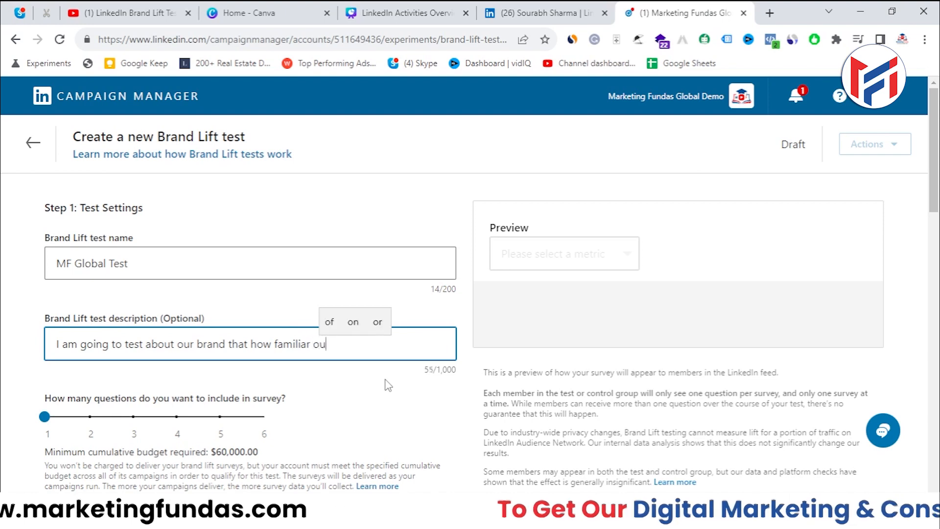
text(r cour)
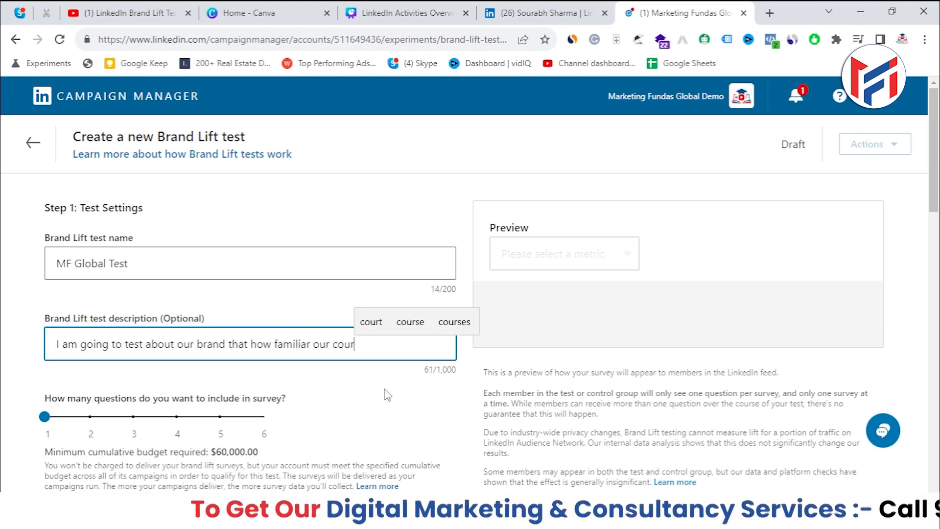
text(se)
key(BackSpace)
key(BackSpace)
key(BackSpace)
key(BackSpace)
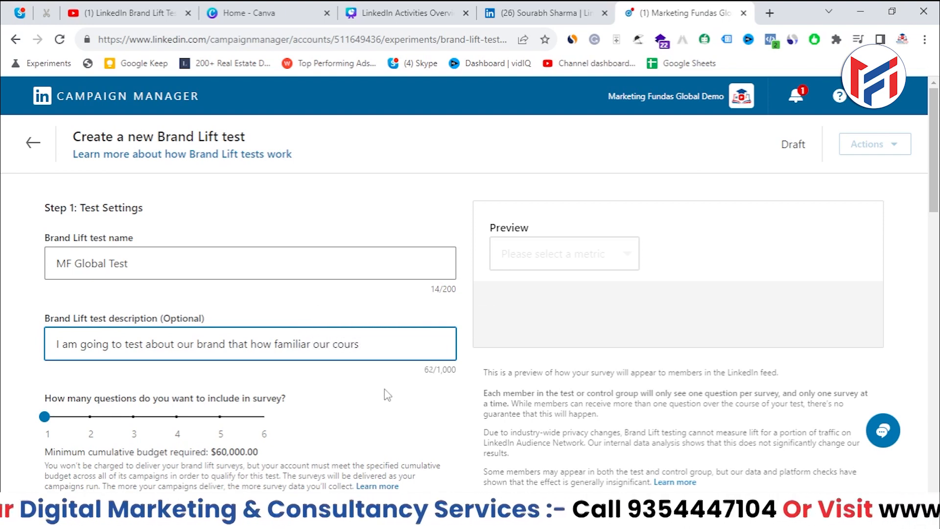
text(ste)
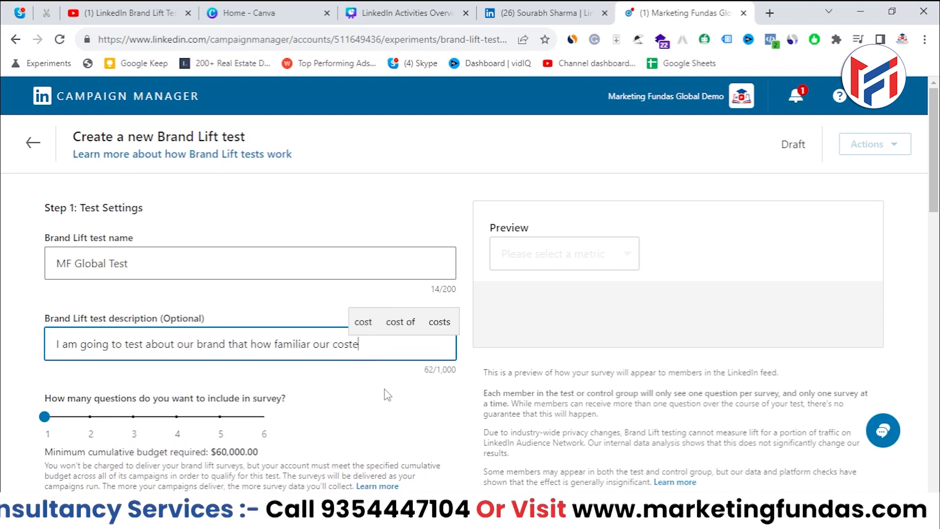
key(BackSpace)
key(BackSpace)
key(BackSpace)
key(BackSpace)
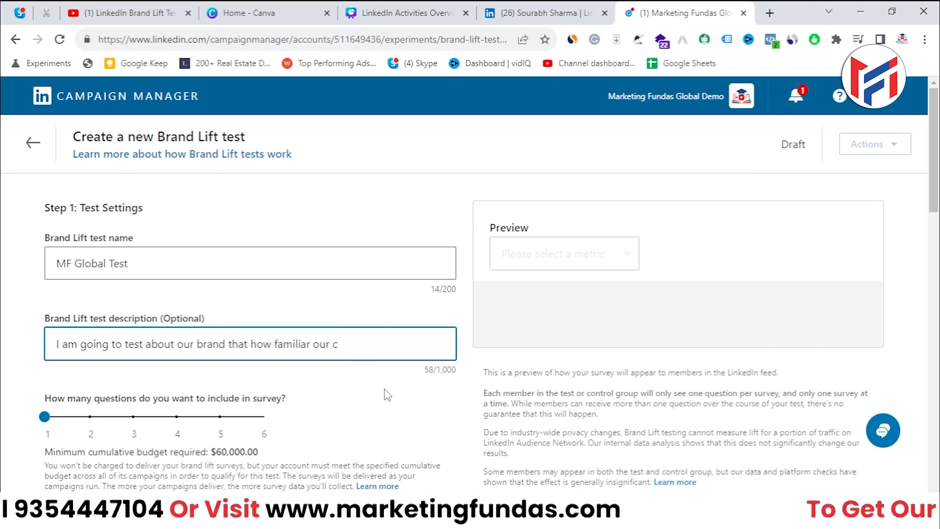
text(oster)
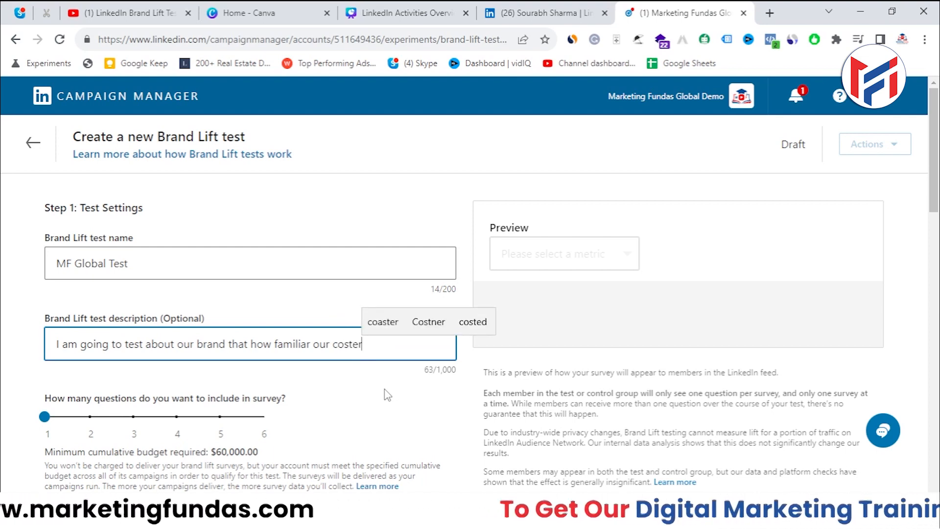
key(BackSpace)
key(BackSpace)
key(BackSpace)
key(BackSpace)
key(BackSpace)
text(ustomer is with our brand.*)
key(BackSpace)
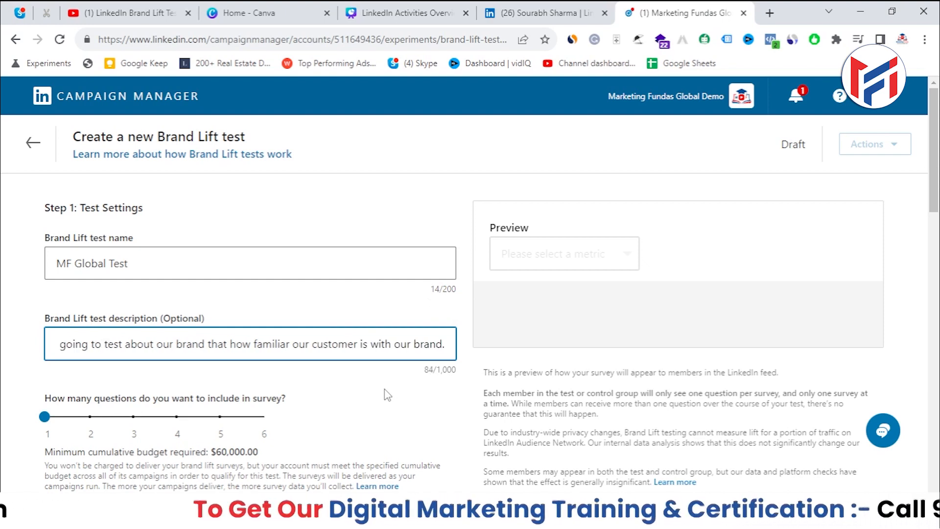
Examine the survey question count setting and the minimum cumulative budget required for the test
scroll(308, 341, down, 1)
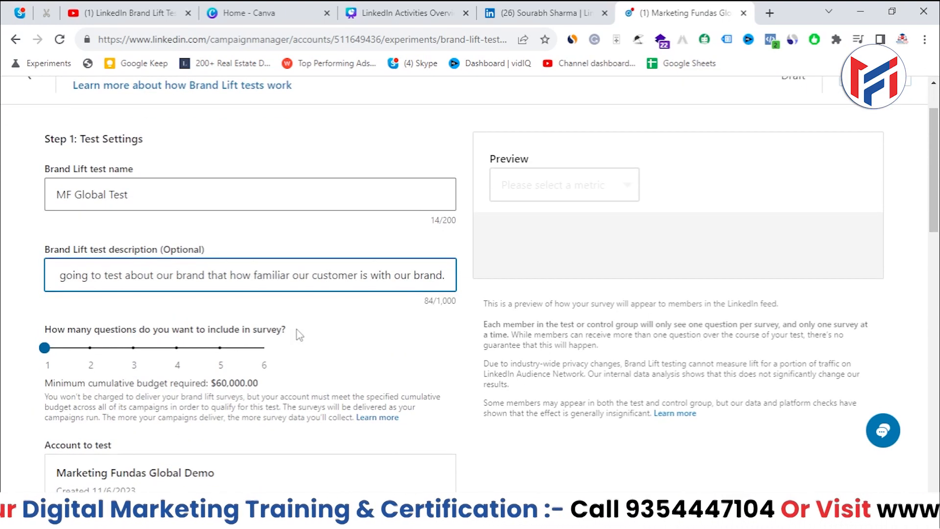
click(47, 334)
drag(47, 331, 292, 328)
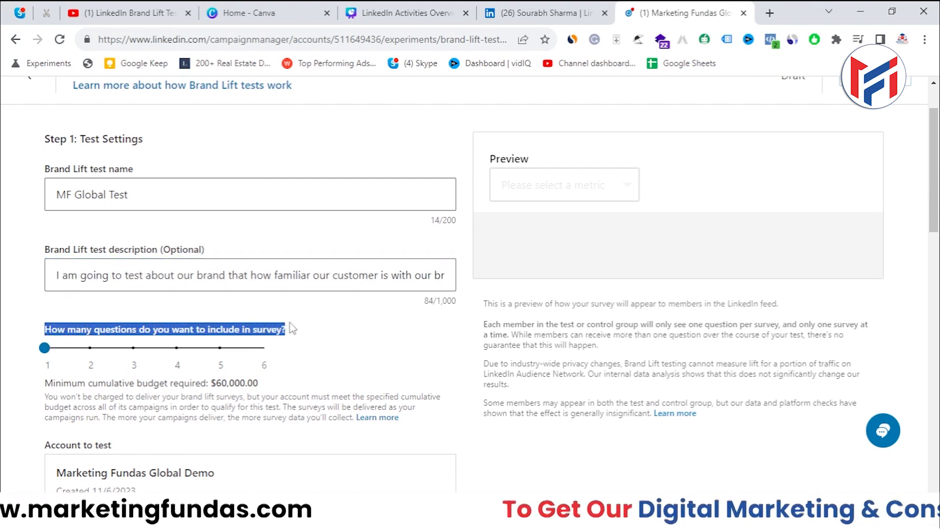
scroll(254, 353, up, 2)
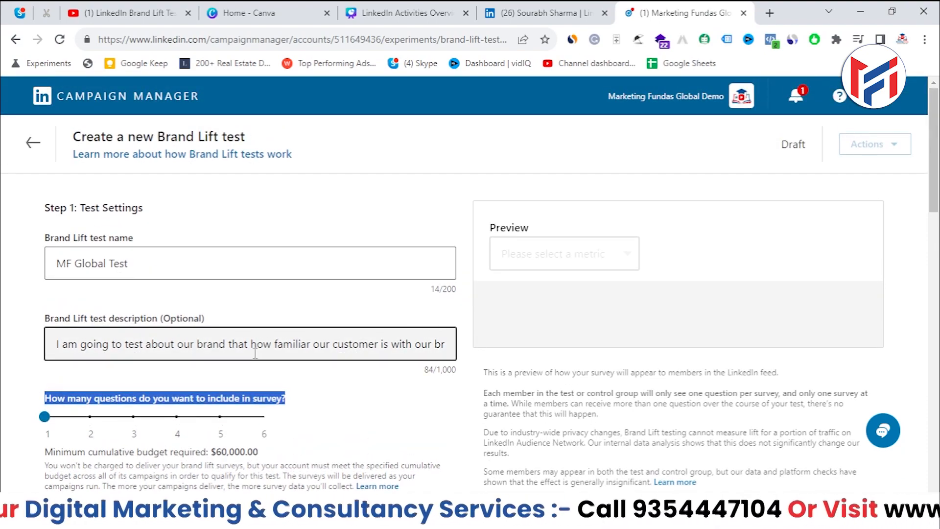
scroll(235, 367, down, 2)
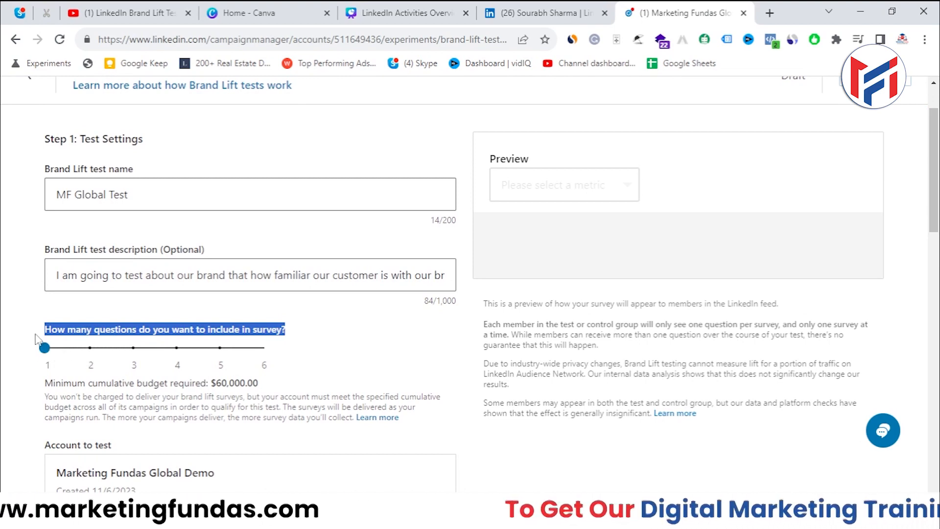
drag(46, 384, 279, 380)
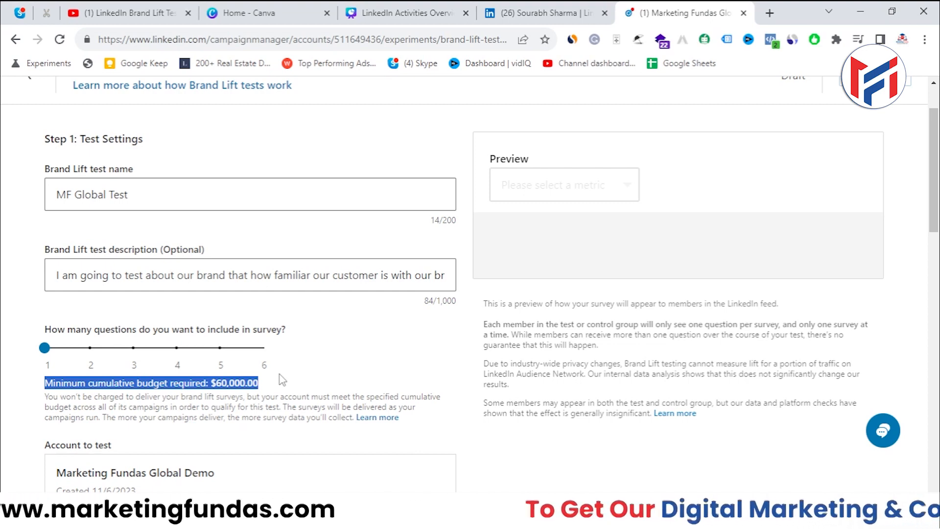
click(281, 380)
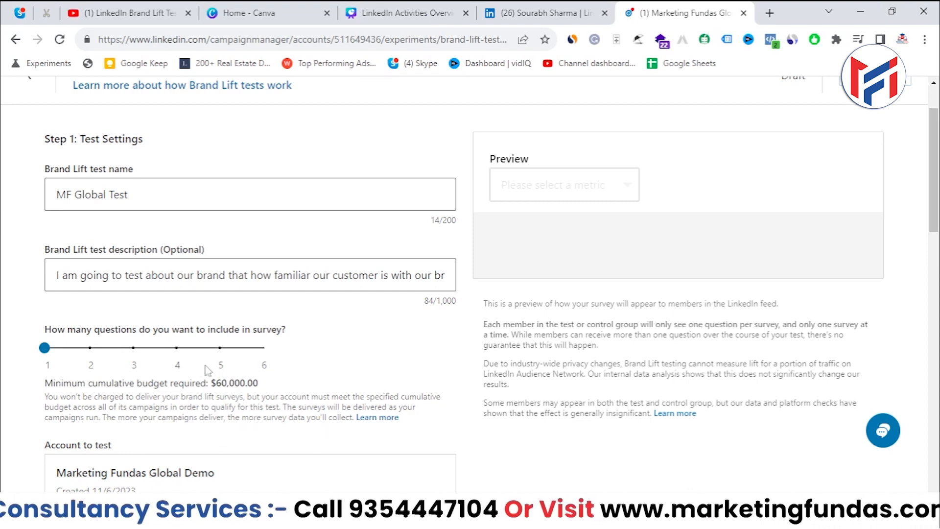
drag(215, 387, 259, 377)
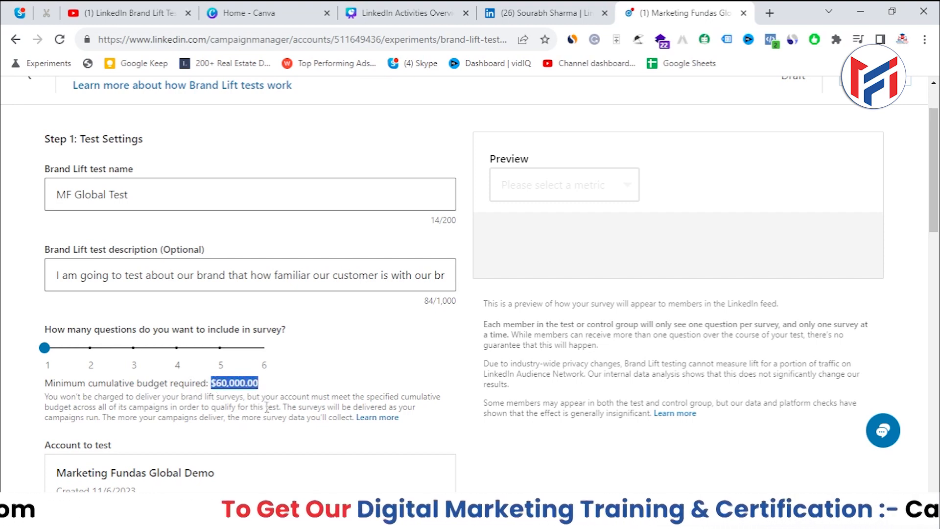
Compare the minimum cumulative budget required for 2, 3 and 6 survey questions, and return the question count to 1
drag(45, 348, 89, 349)
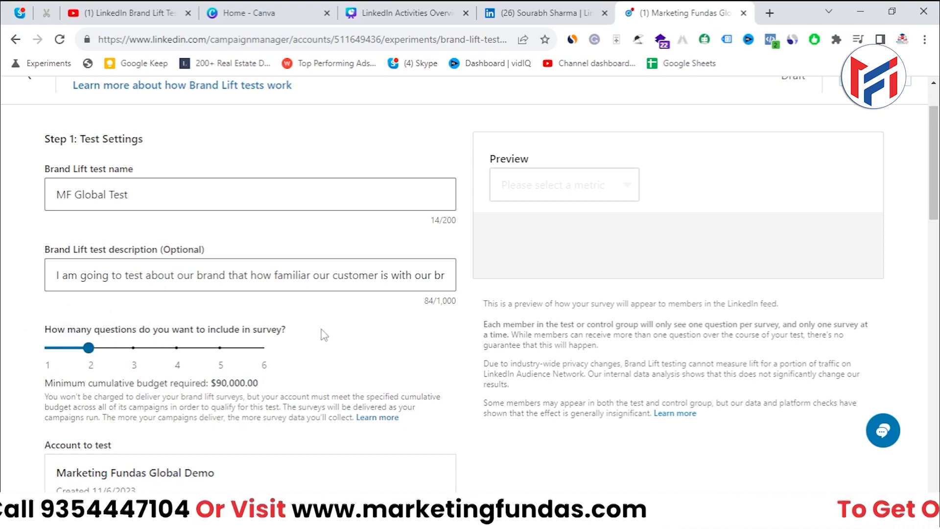
drag(211, 382, 260, 383)
click(316, 373)
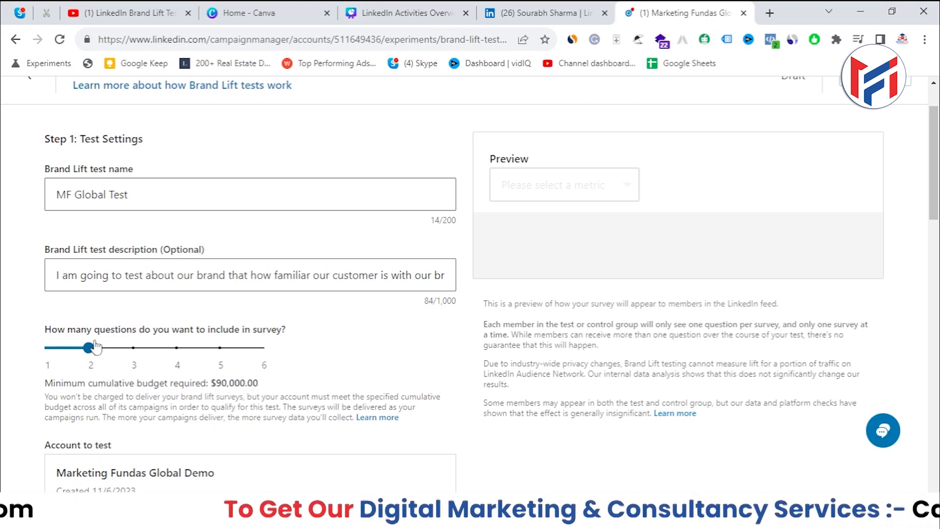
click(130, 345)
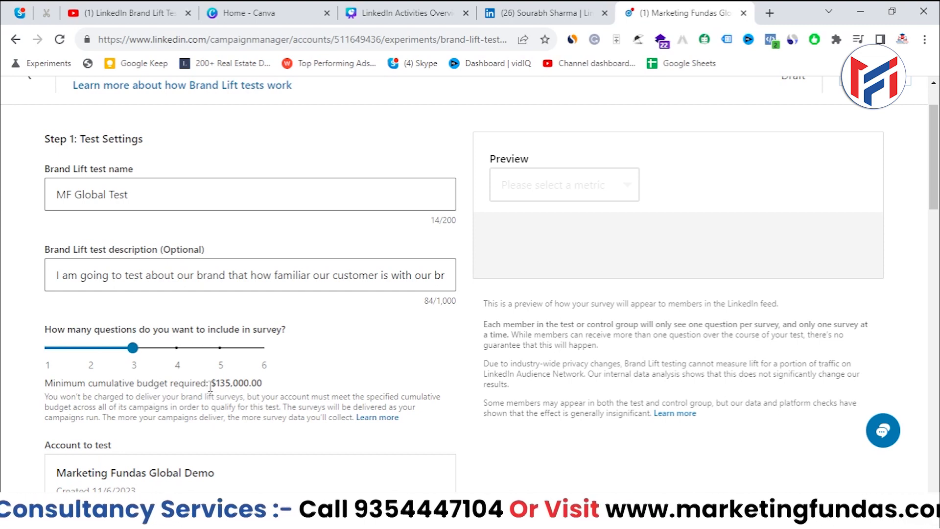
drag(211, 384, 263, 392)
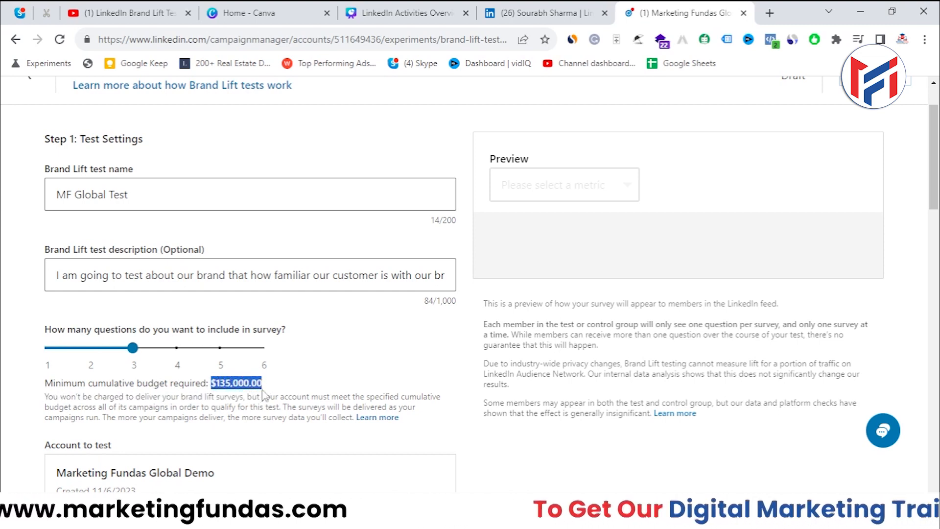
drag(133, 348, 321, 359)
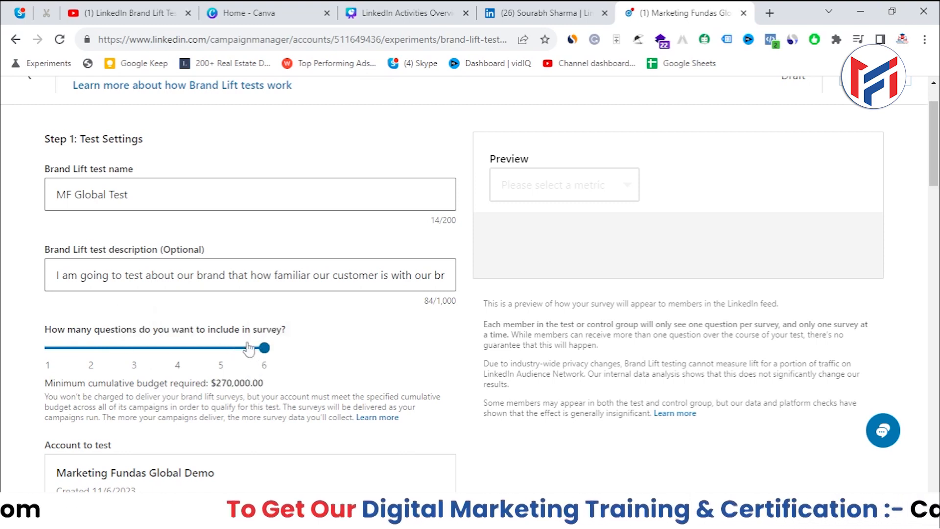
drag(214, 383, 266, 394)
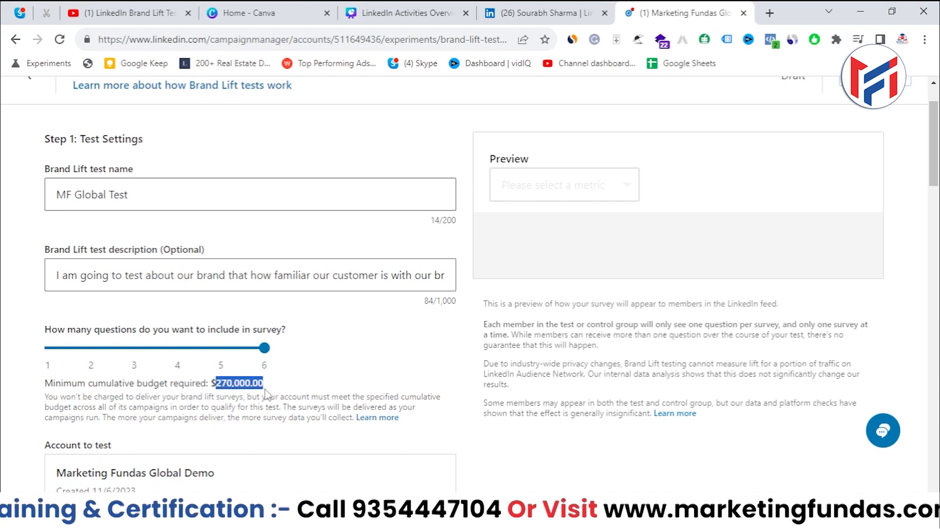
click(351, 390)
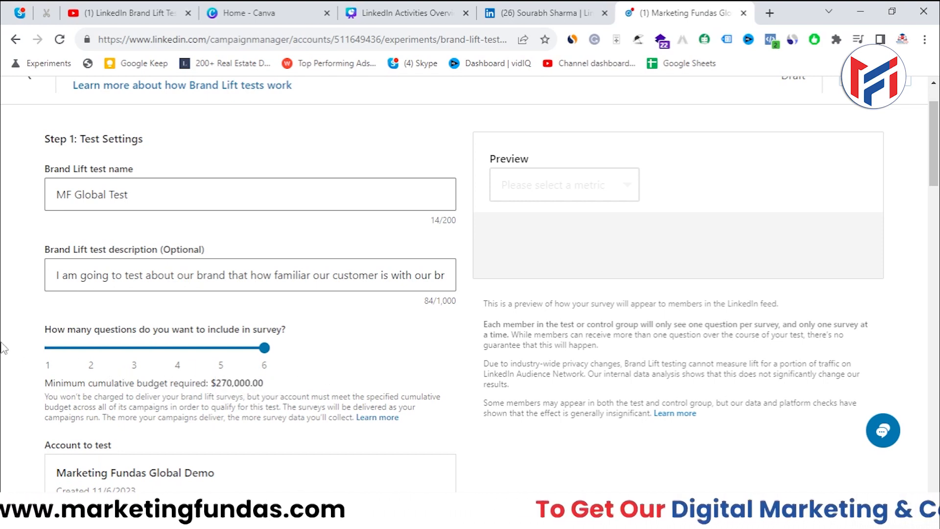
click(49, 360)
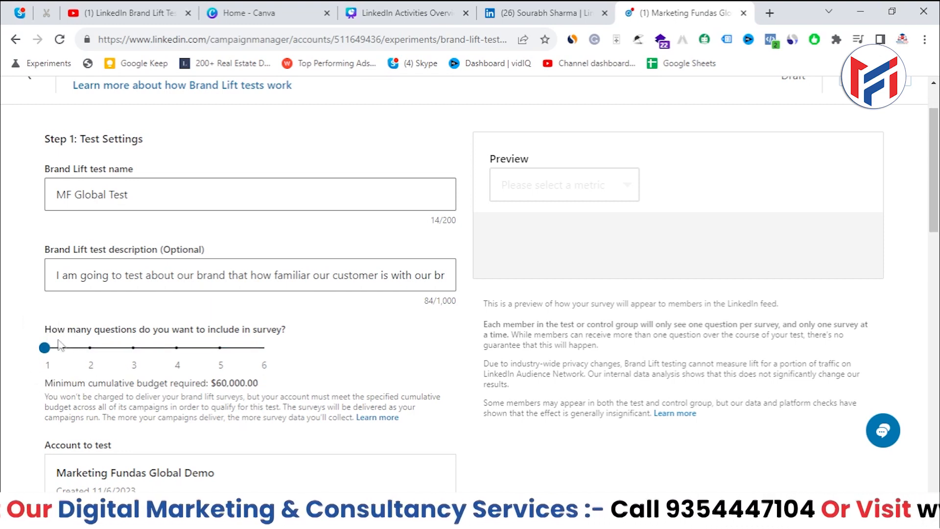
drag(213, 387, 271, 394)
Examine the account to test, its allocated campaign budget and the budget requirement for running the Brand Lift test
scroll(250, 327, down, 1)
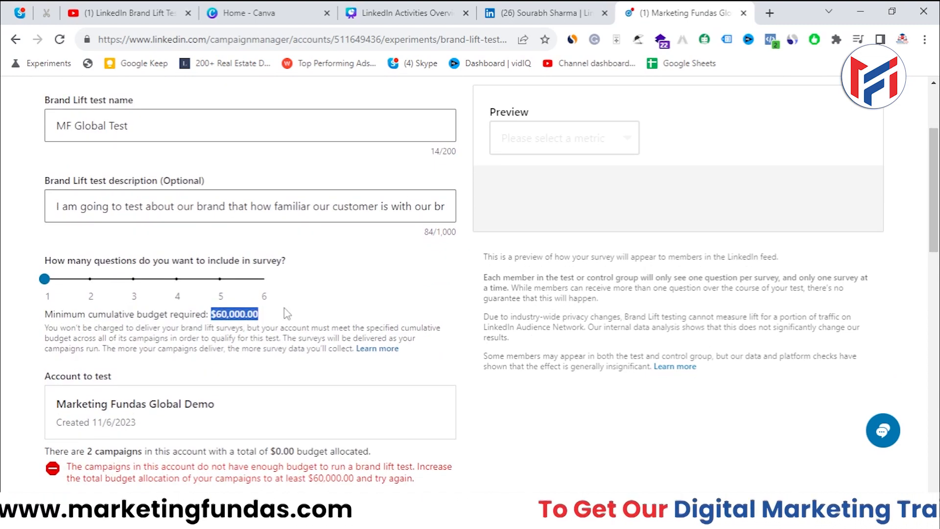
scroll(286, 313, down, 2)
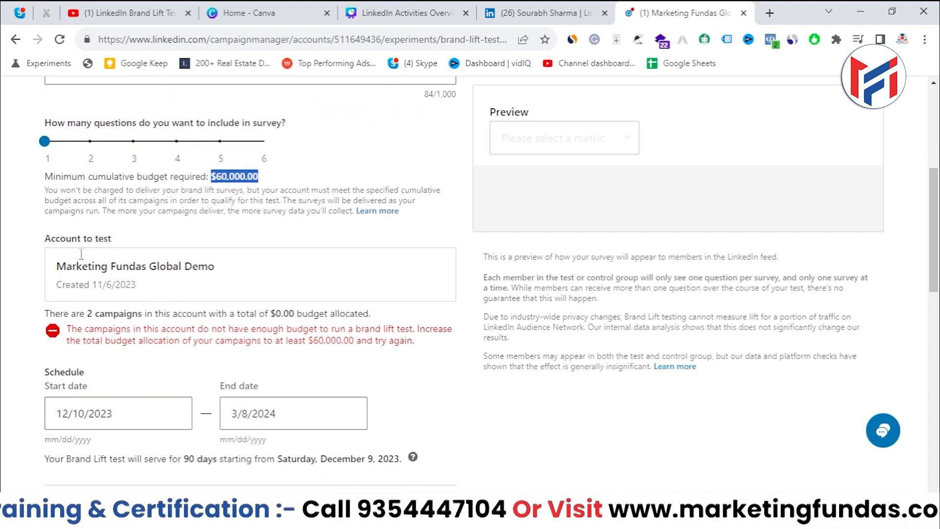
scroll(198, 273, down, 3)
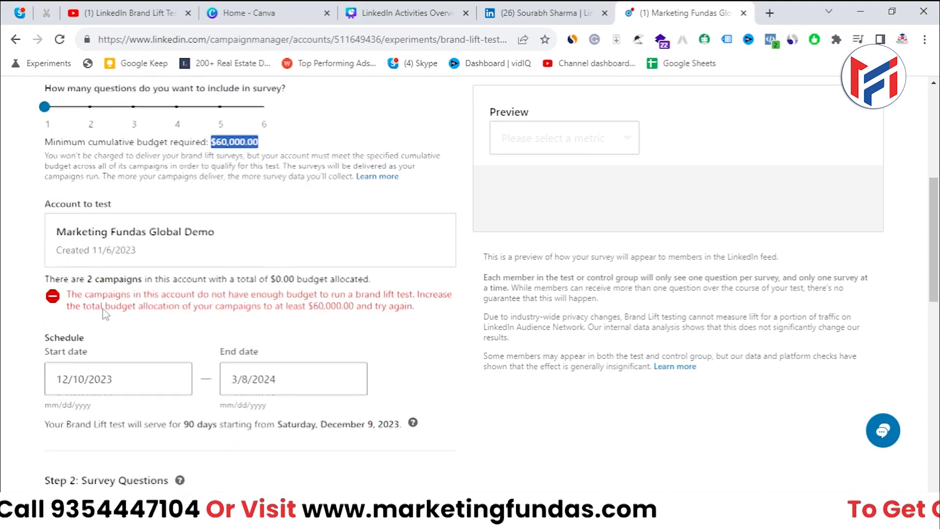
scroll(125, 241, up, 4)
scroll(125, 241, down, 2)
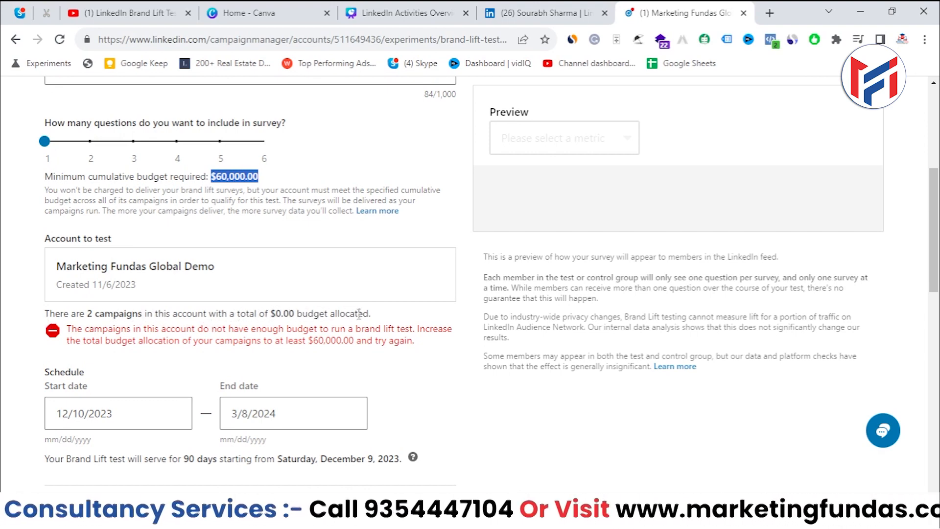
drag(377, 316, 49, 311)
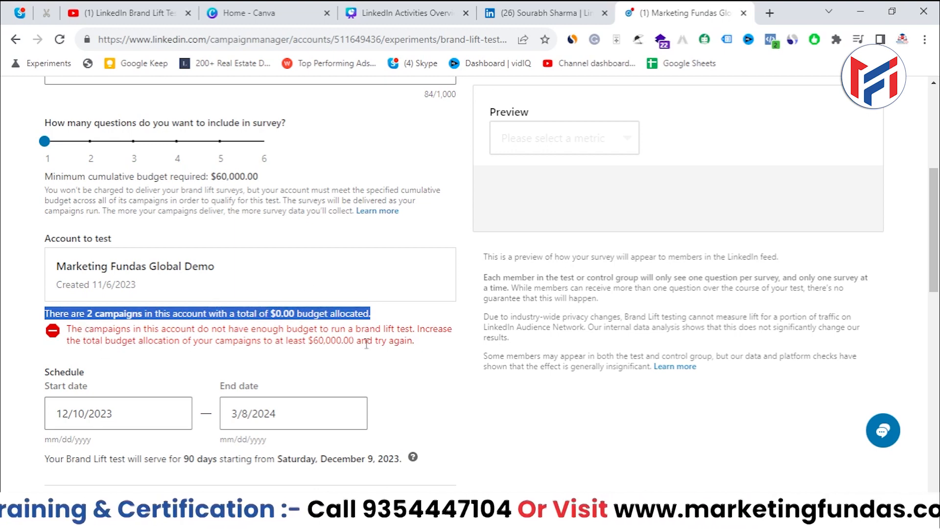
drag(358, 342, 307, 340)
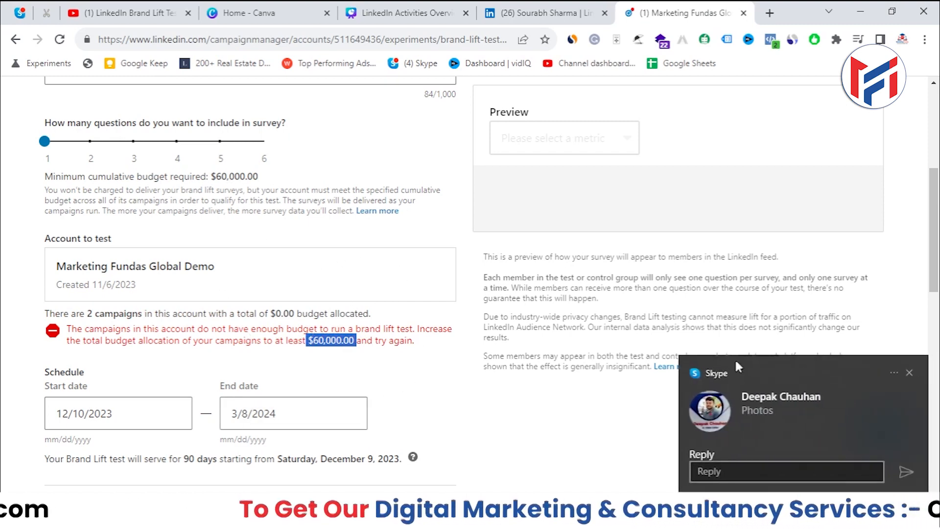
click(917, 373)
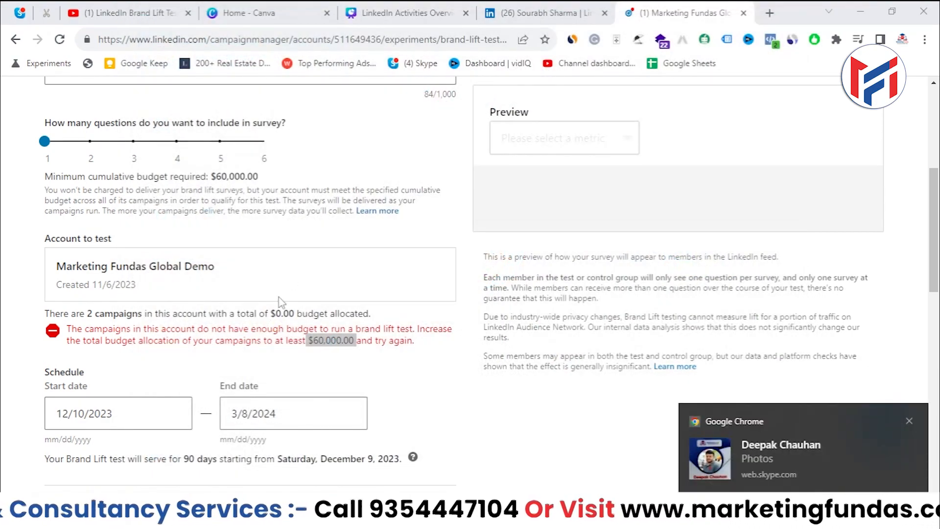
Review the test's schedule dates and how long the Brand Lift test will serve
scroll(282, 301, up, 1)
scroll(283, 298, down, 3)
scroll(52, 233, down, 1)
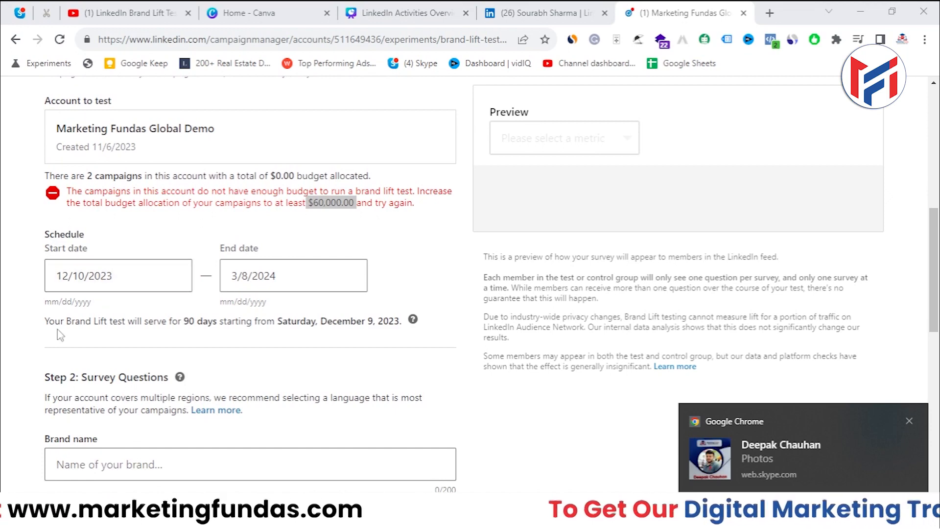
drag(53, 321, 126, 322)
click(93, 327)
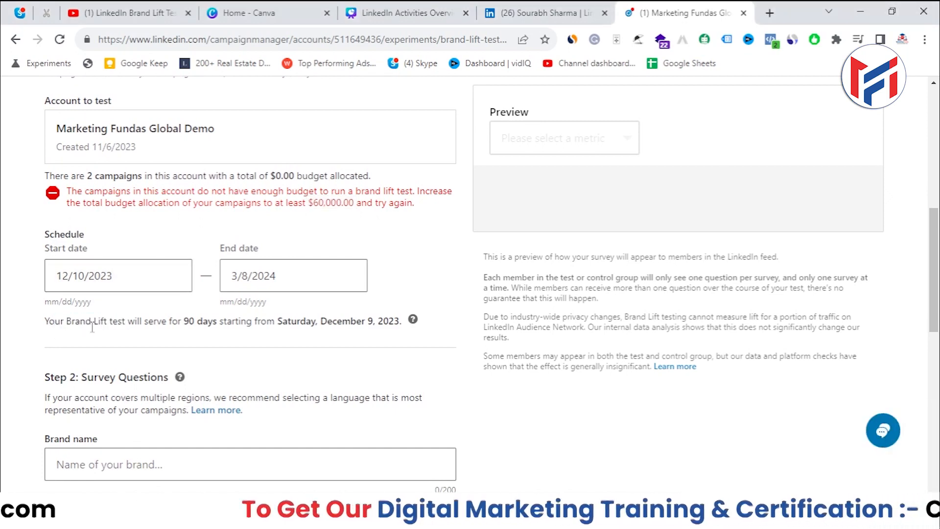
drag(185, 321, 333, 318)
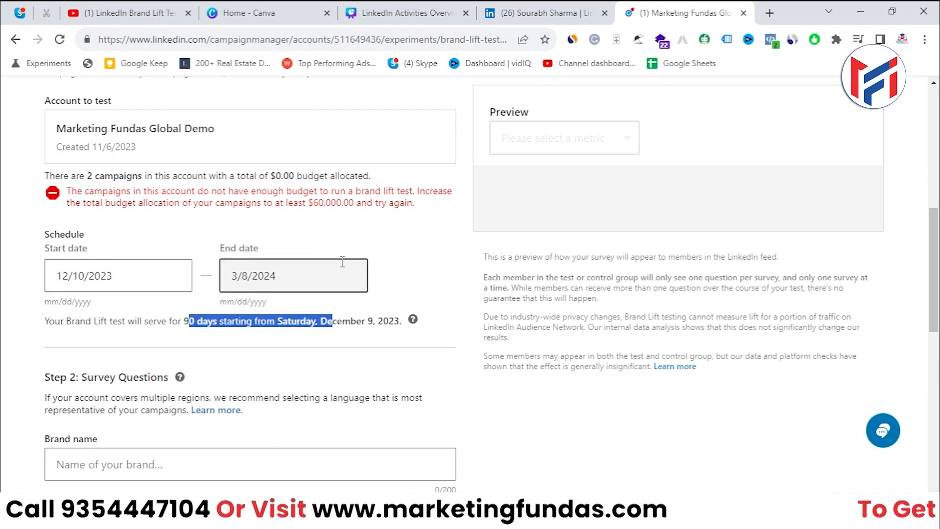
Set the brand name in the survey questions section to "Marketing Fundas"
scroll(362, 284, down, 2)
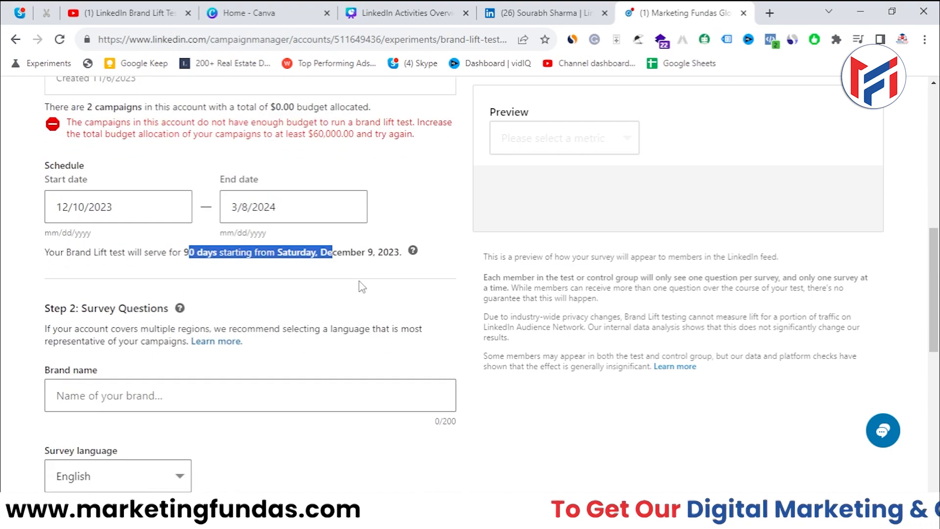
scroll(343, 283, down, 1)
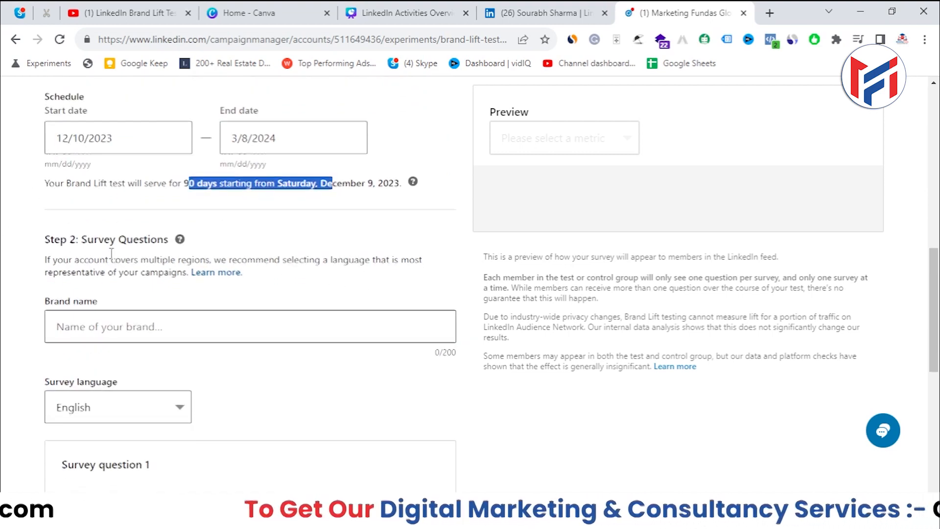
scroll(69, 185, down, 1)
drag(78, 171, 169, 173)
click(111, 269)
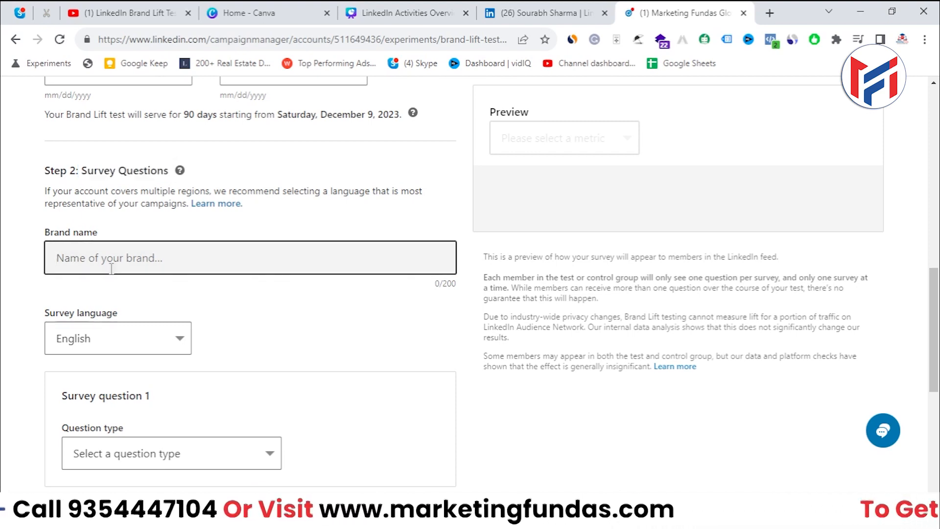
text(**)
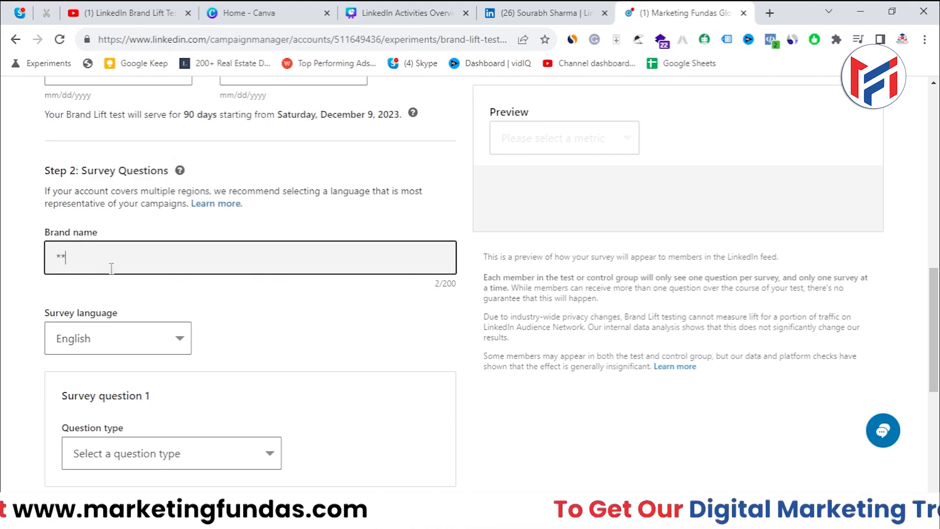
key(BackSpace)
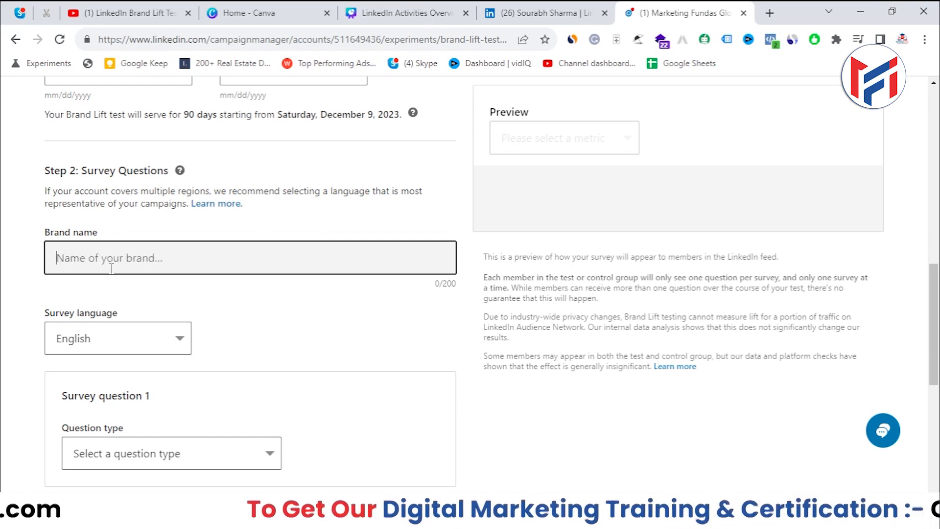
text(Marketing Fundas)
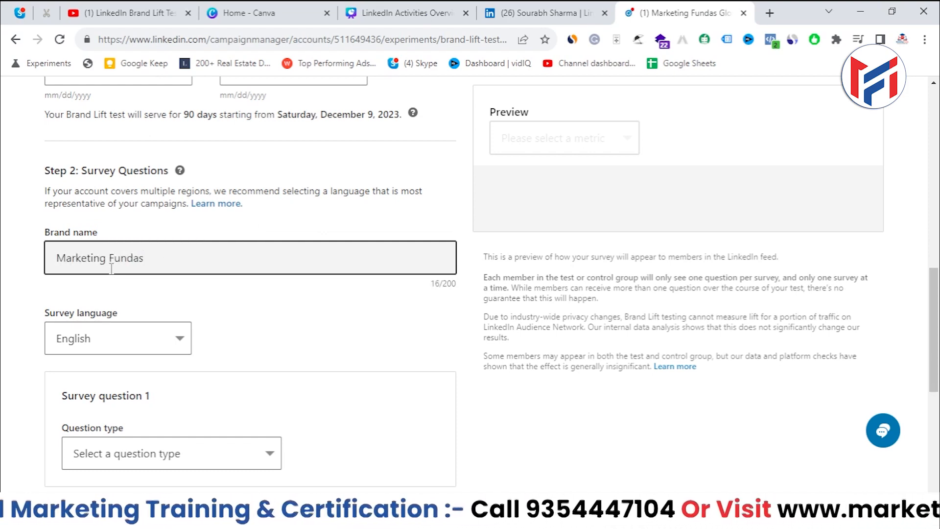
Look through the available survey languages, keeping English selected
scroll(111, 268, down, 3)
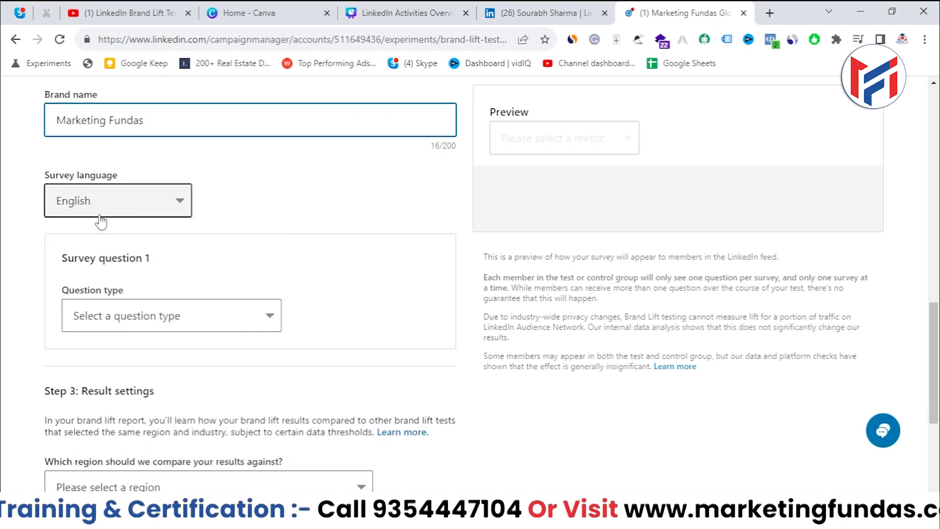
click(101, 216)
click(101, 218)
scroll(100, 223, up, 1)
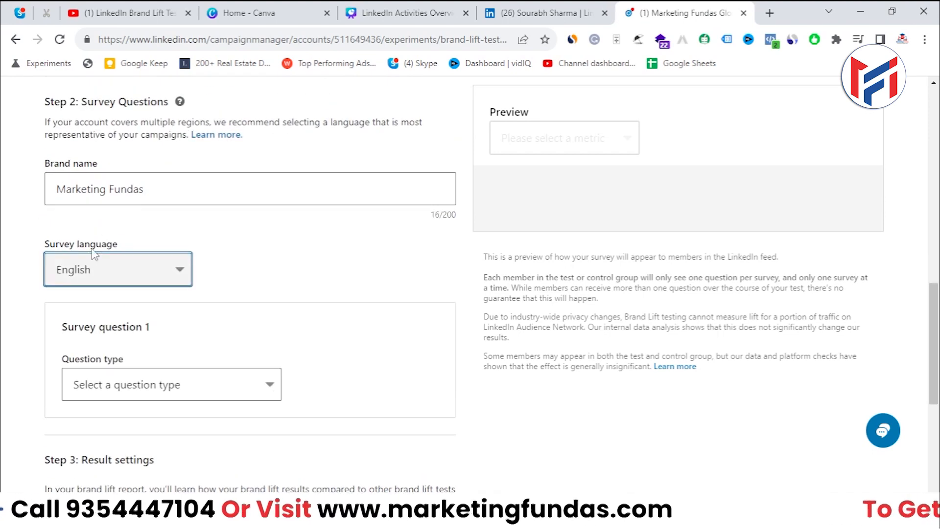
click(98, 277)
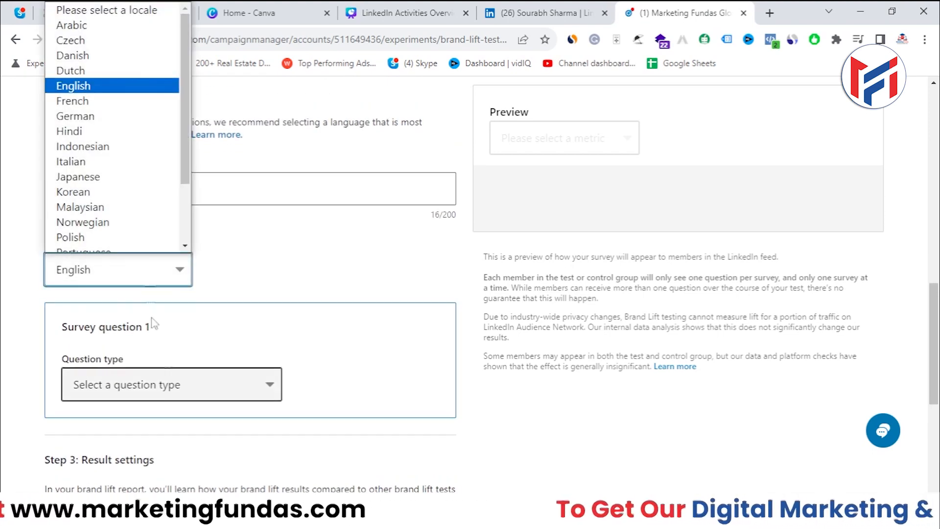
drag(196, 77, 207, 249)
click(290, 259)
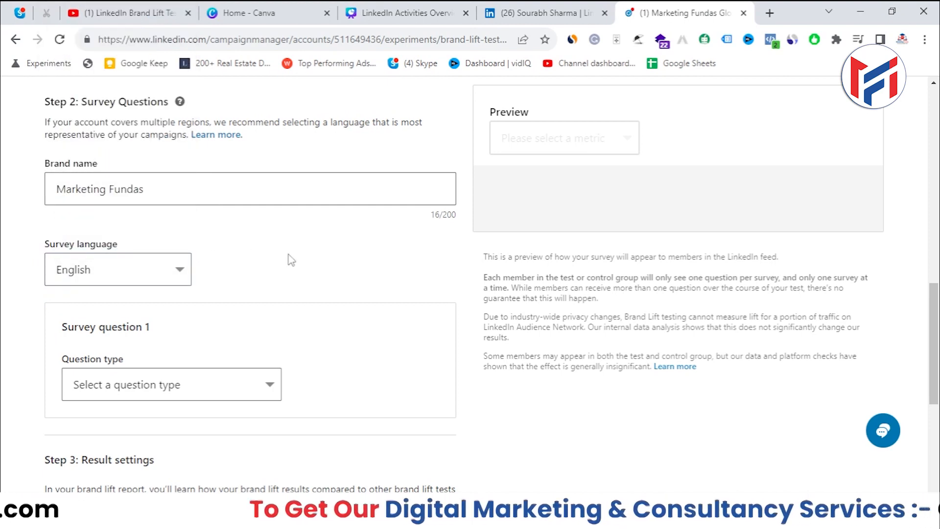
Set the question type of survey question 1 to Brand Familiarity
scroll(240, 301, down, 2)
click(150, 249)
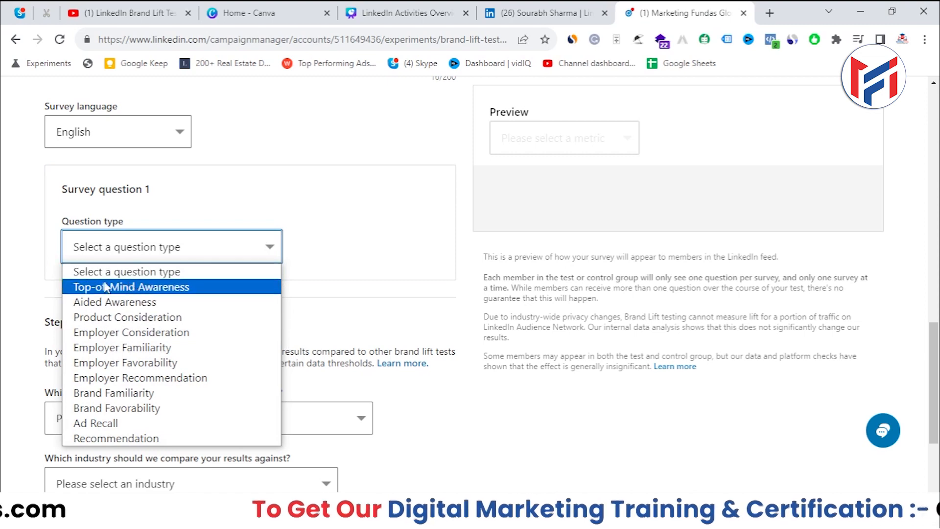
click(95, 260)
click(96, 265)
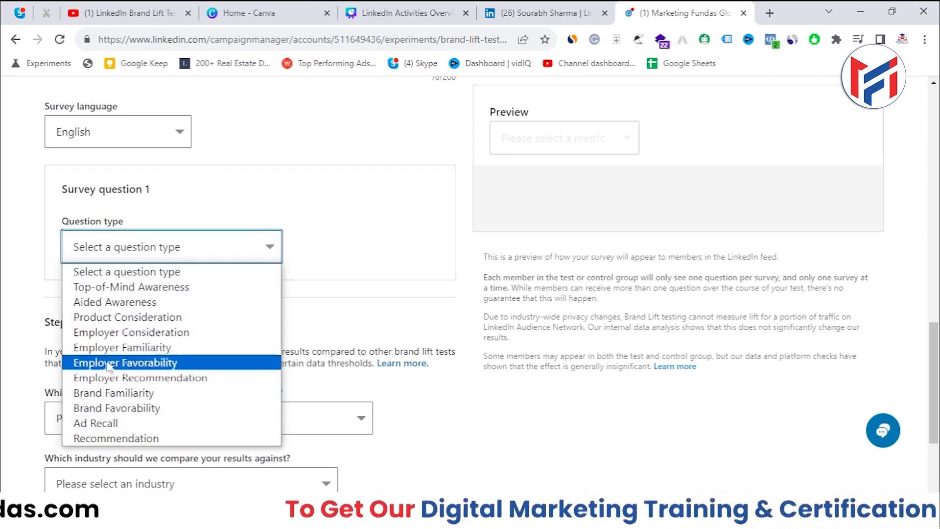
click(117, 393)
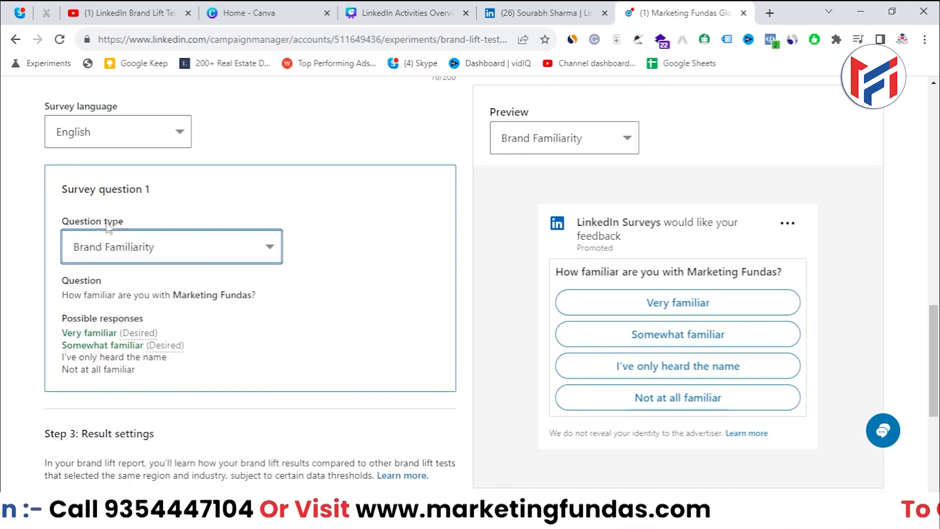
Review the wording and possible responses of survey question 1, and locate the result settings section
drag(62, 294, 264, 296)
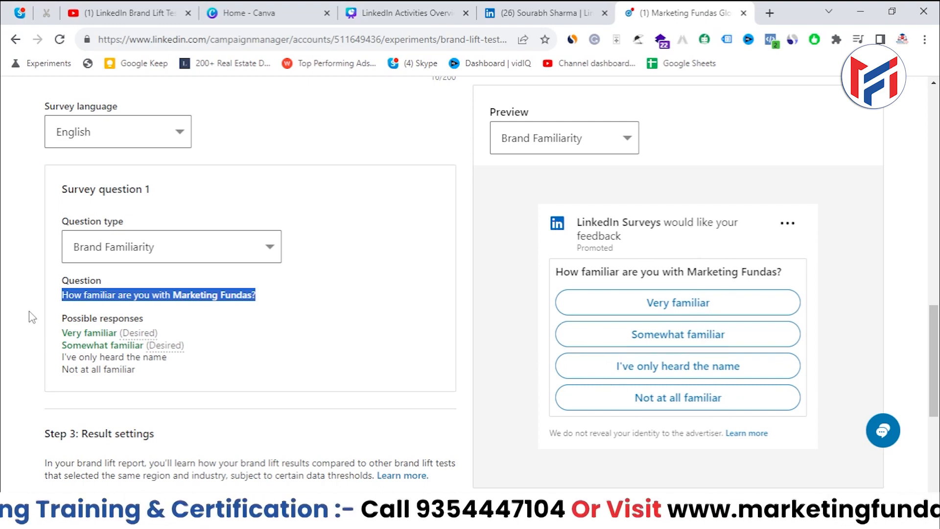
click(58, 314)
drag(57, 316, 179, 318)
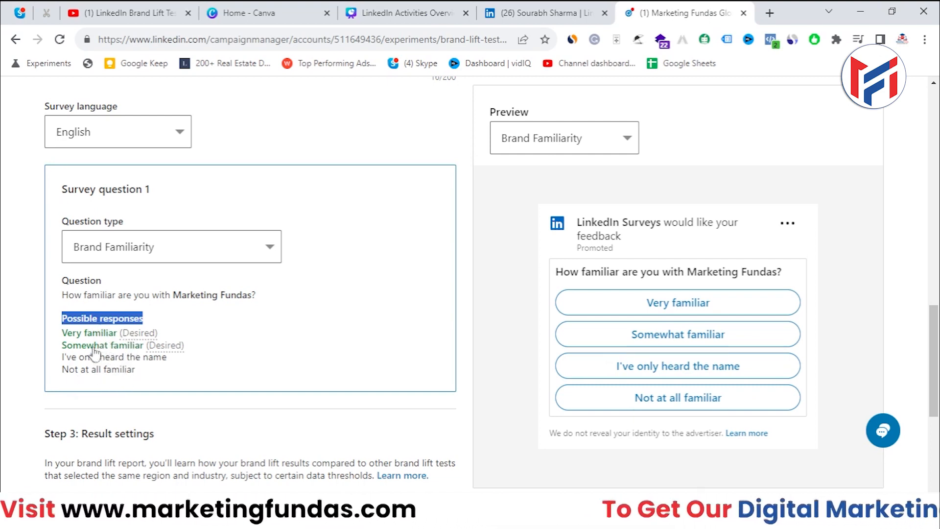
scroll(329, 325, down, 3)
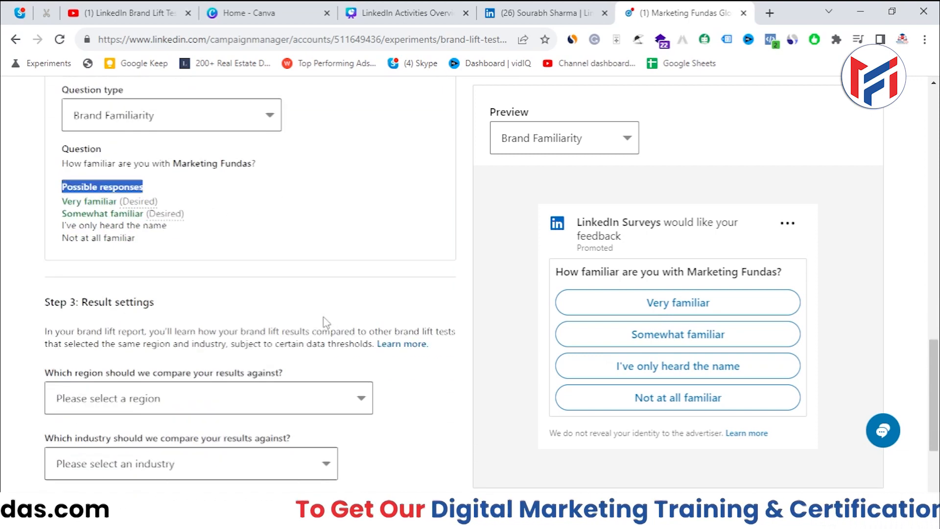
drag(82, 296, 167, 296)
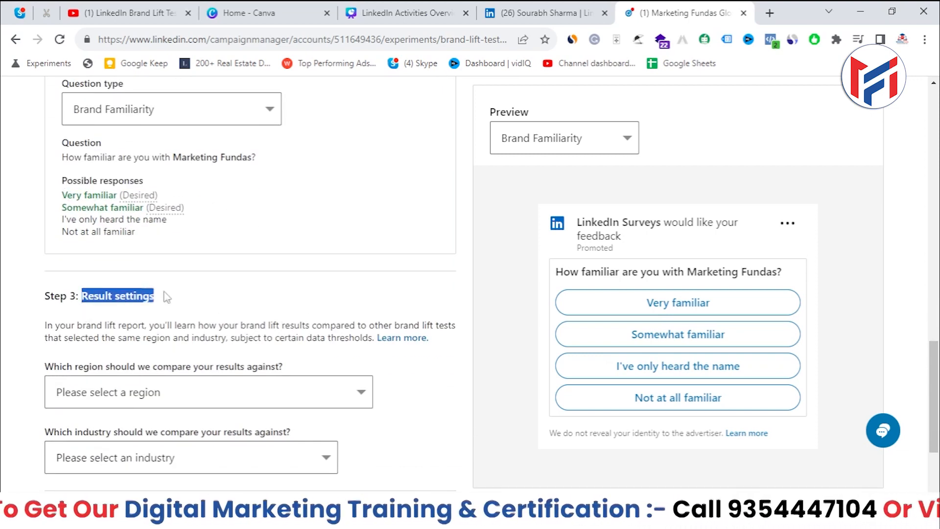
In the result settings, set the comparison region to Asia and the comparison industry to Education
scroll(205, 308, down, 3)
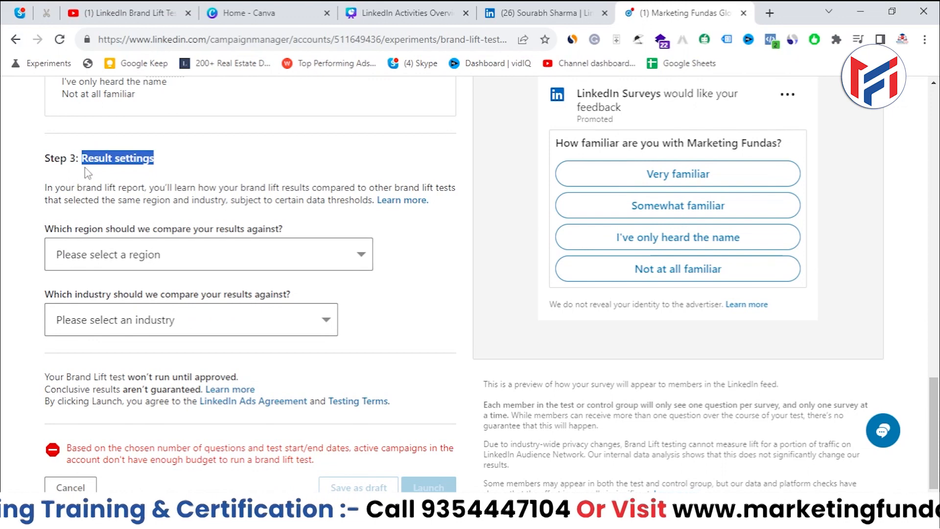
drag(35, 230, 297, 231)
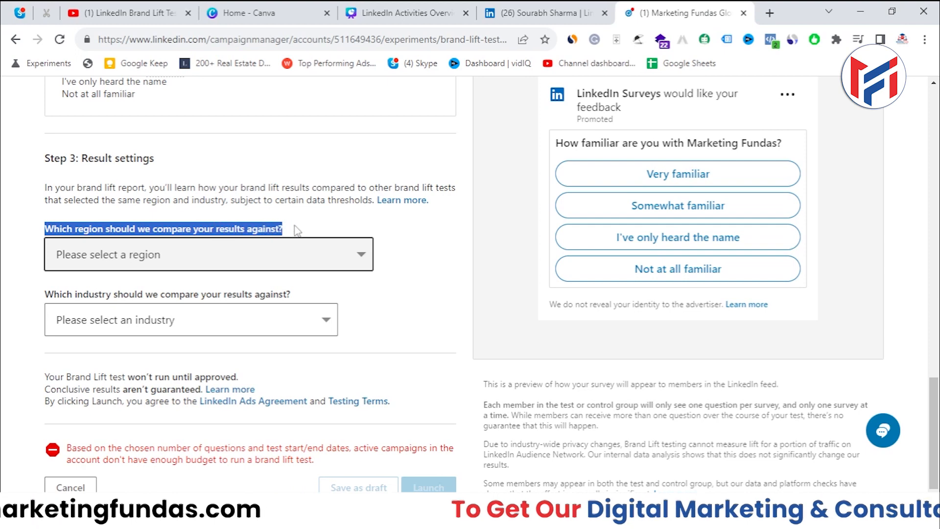
click(329, 262)
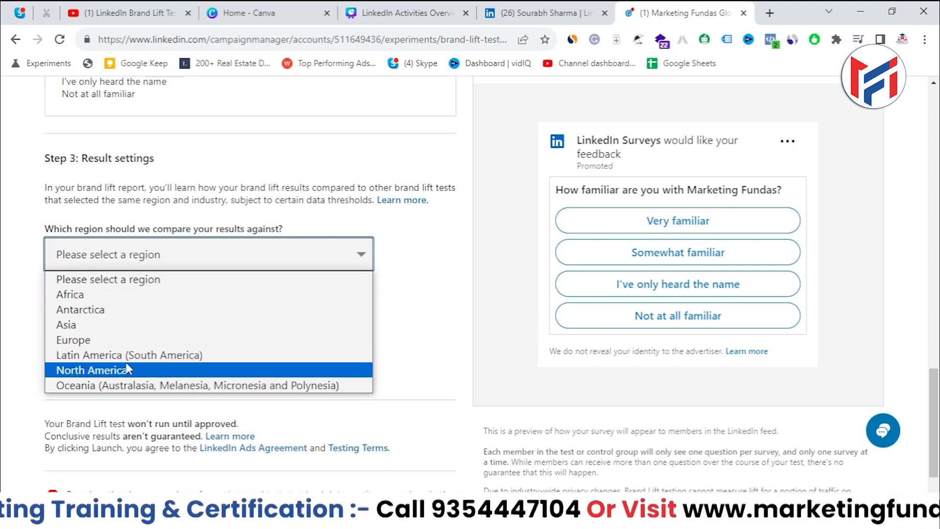
click(73, 326)
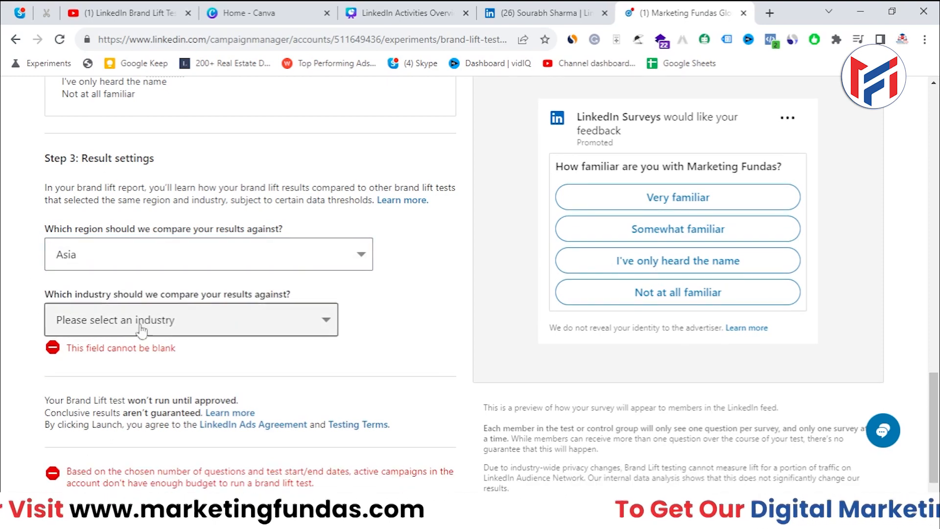
click(142, 331)
click(116, 84)
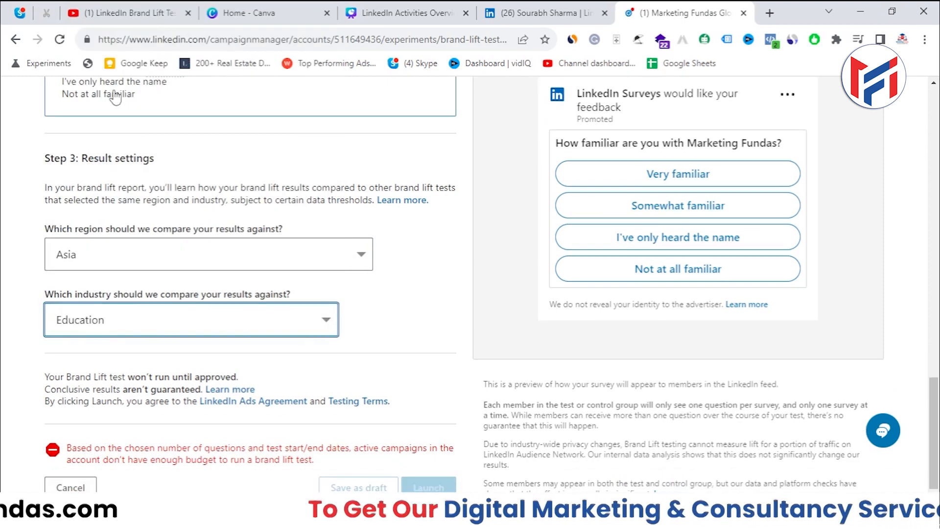
Review the completed Brand Lift test form from the test settings through the launch section, including the metric choices for the survey preview
scroll(352, 245, down, 1)
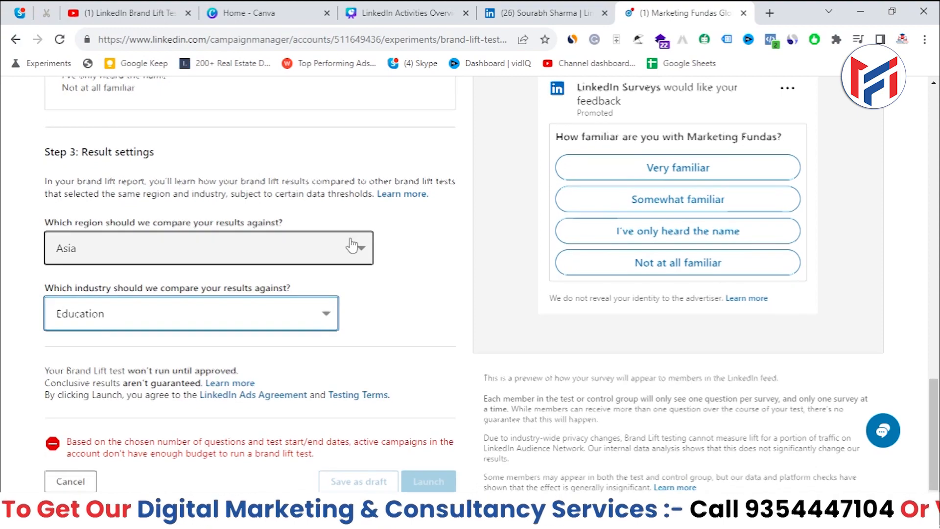
scroll(352, 245, up, 2)
scroll(353, 245, down, 2)
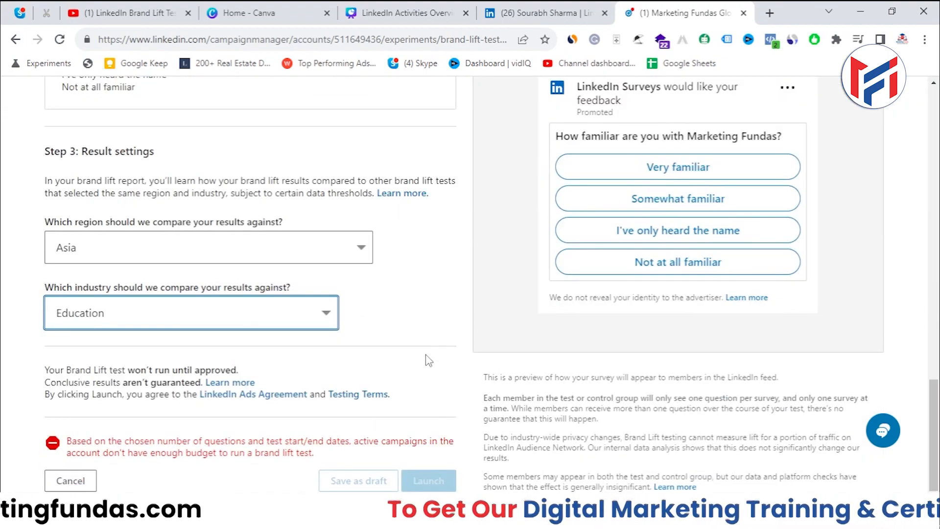
scroll(428, 361, up, 10)
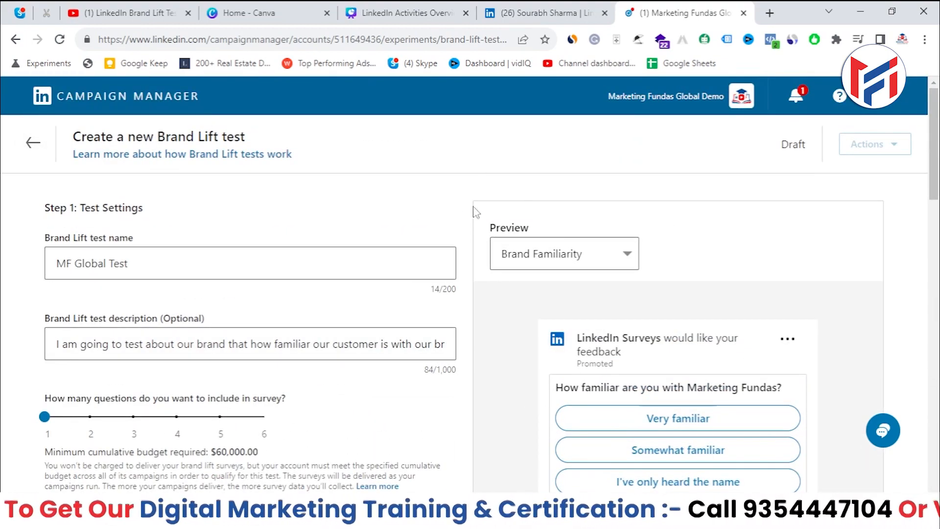
scroll(484, 260, down, 3)
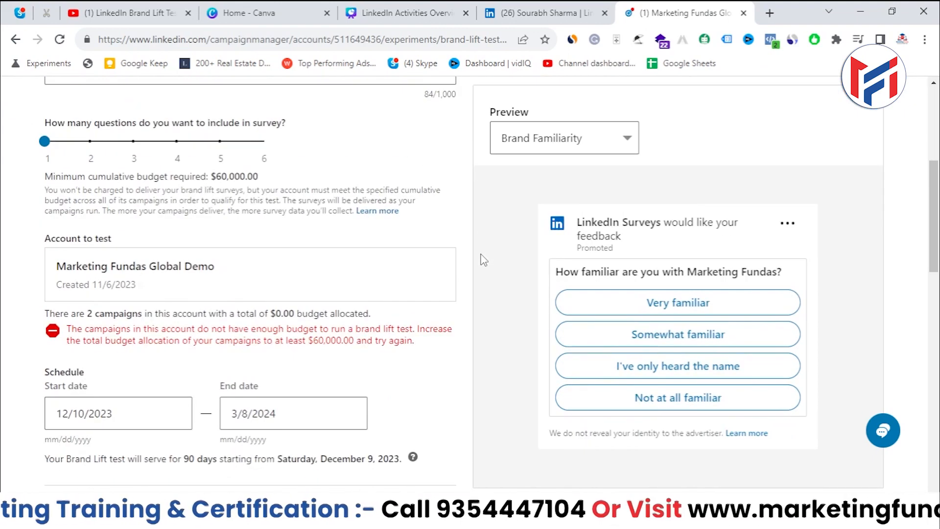
click(594, 140)
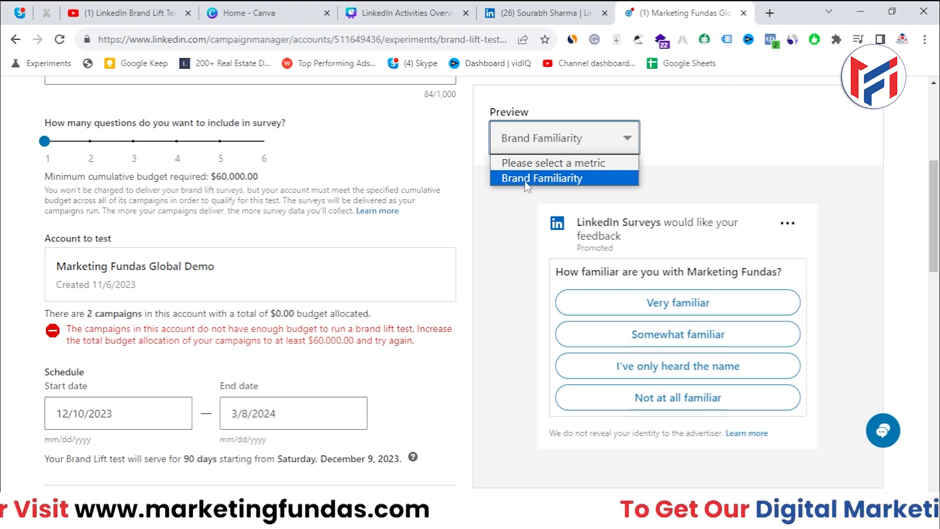
click(492, 279)
scroll(521, 336, down, 7)
scroll(521, 335, down, 10)
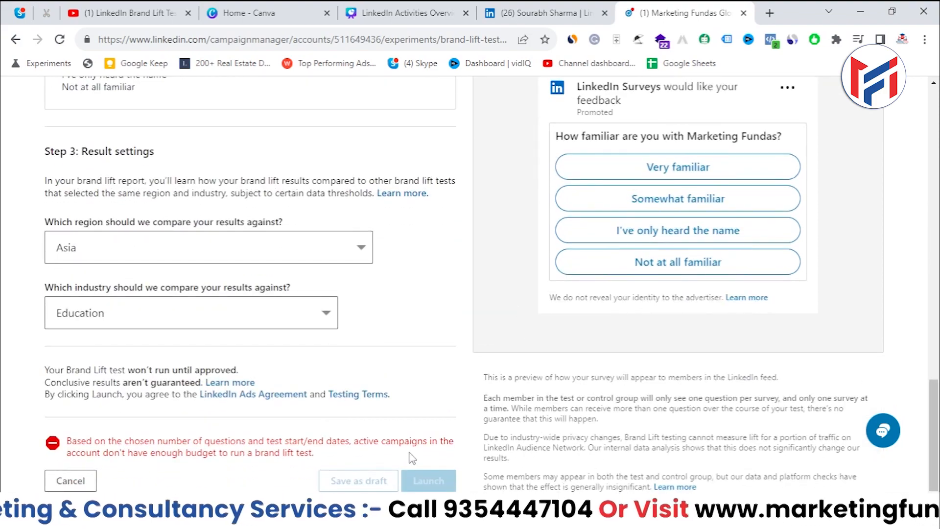